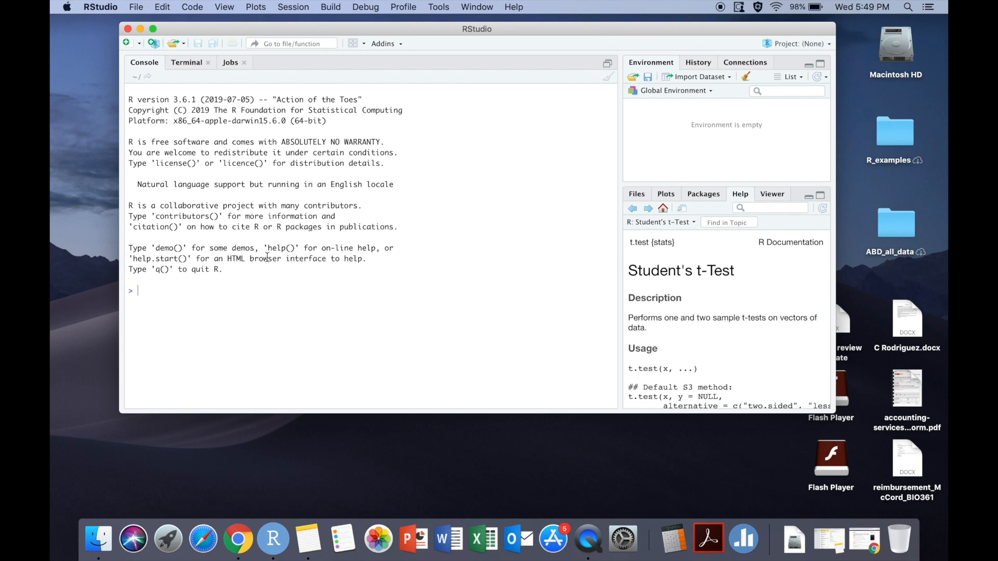
# Create a new blank R script
pyautogui.click(137, 44)
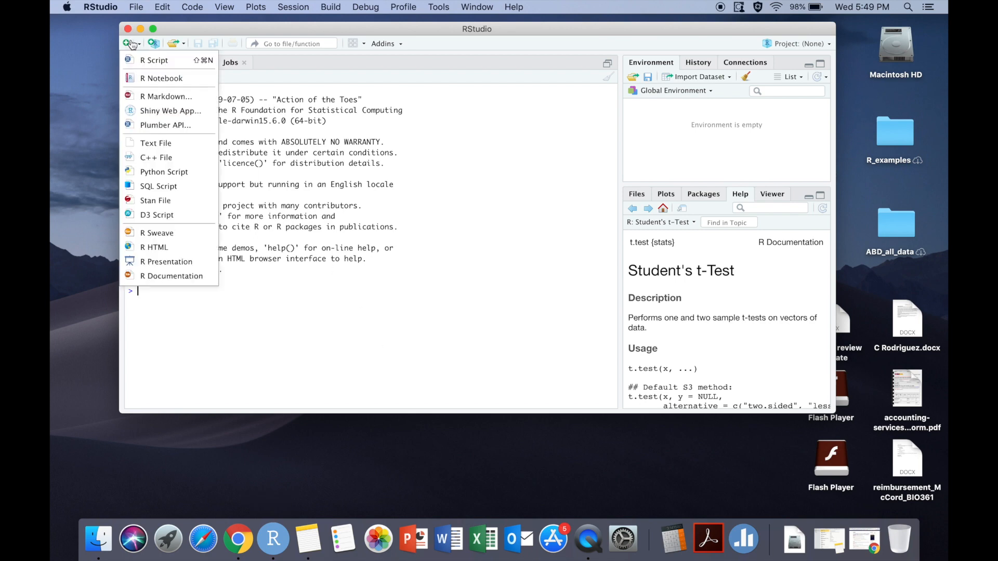
pyautogui.click(154, 60)
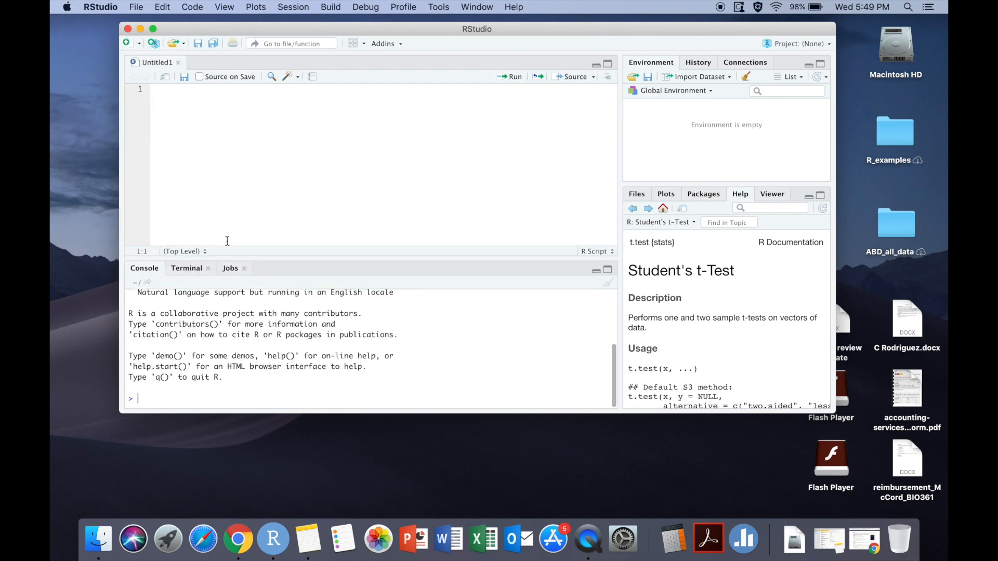
# Run getwd() in the console to show the current working directory
pyautogui.click(155, 398)
pyautogui.write('et(wd')
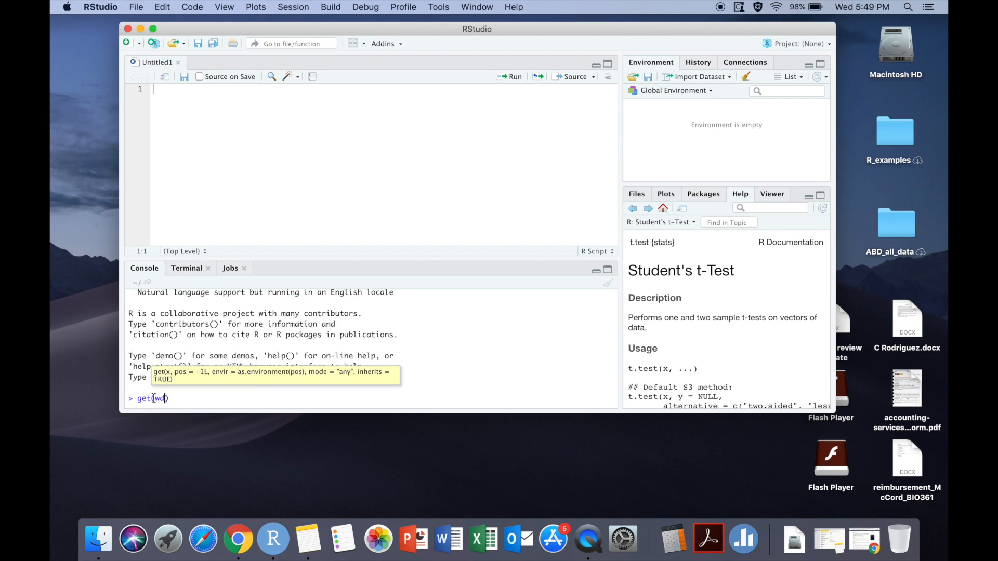
pyautogui.press('Return')
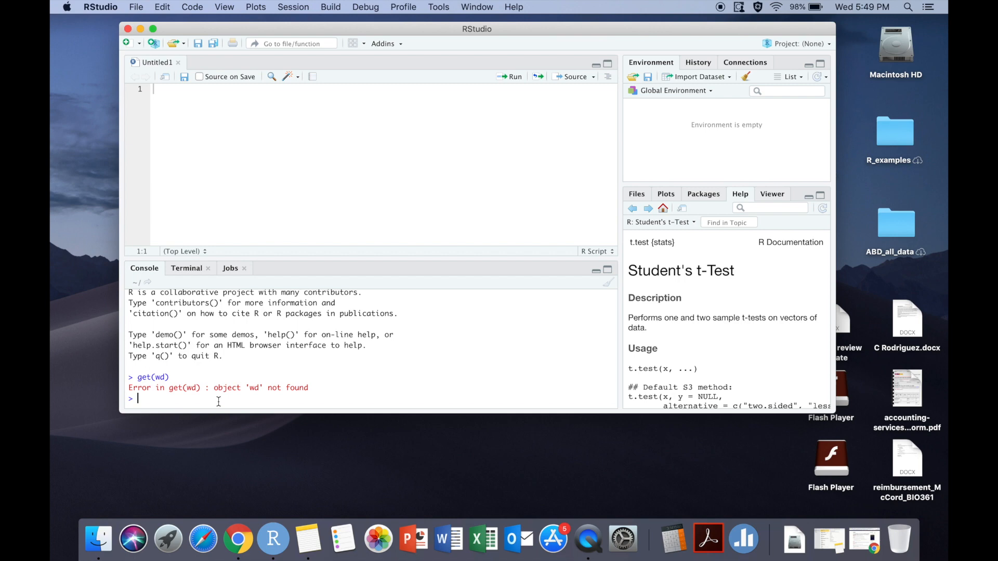
pyautogui.write('gwt')
pyautogui.press('BackSpace')
pyautogui.press('BackSpace')
pyautogui.write('etwd(')
pyautogui.press('Return')
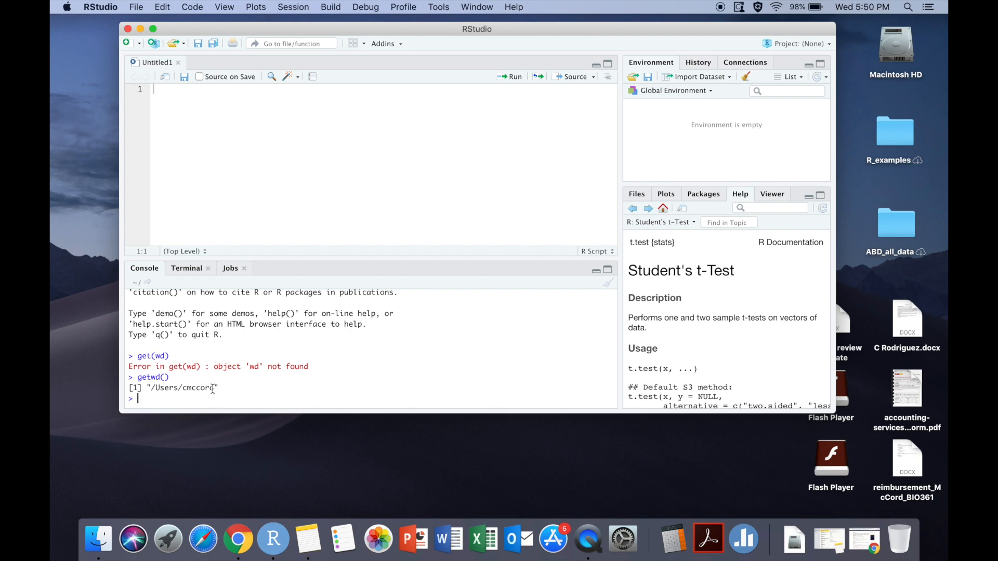
# Set the working directory to the R_examples folder on the Desktop
pyautogui.click(298, 6)
pyautogui.moveTo(330, 92)
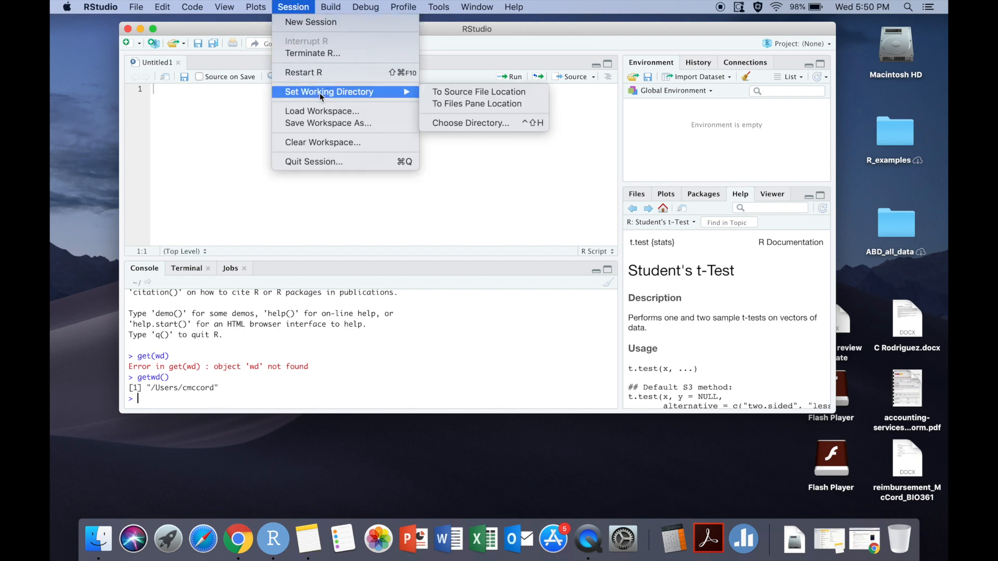
pyautogui.click(461, 126)
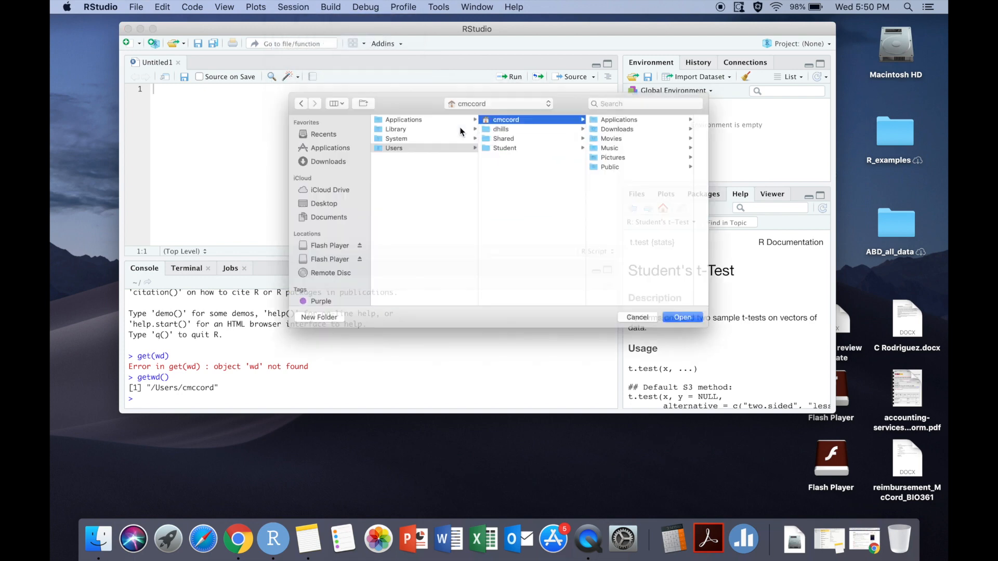
pyautogui.click(298, 203)
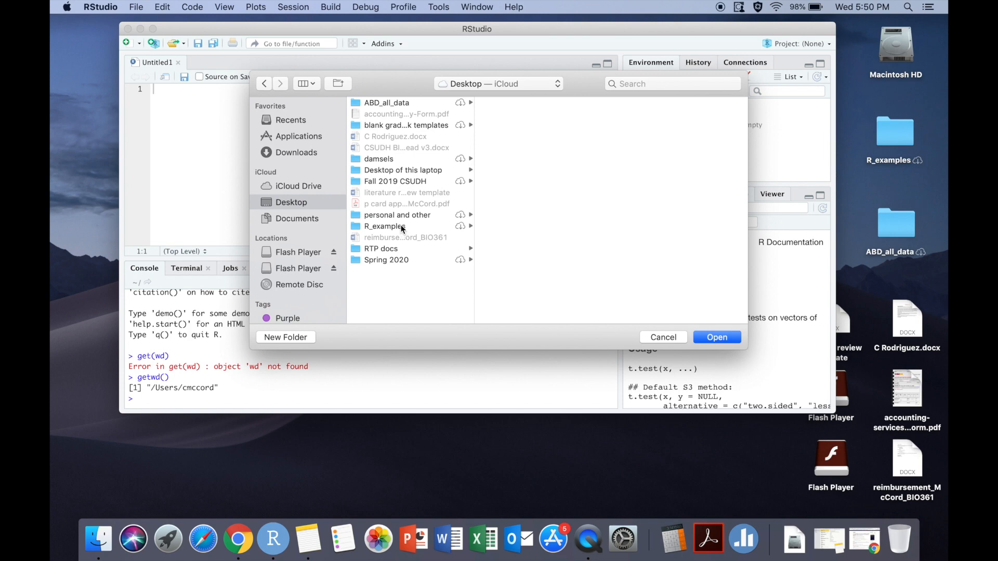
pyautogui.click(384, 227)
pyautogui.click(717, 336)
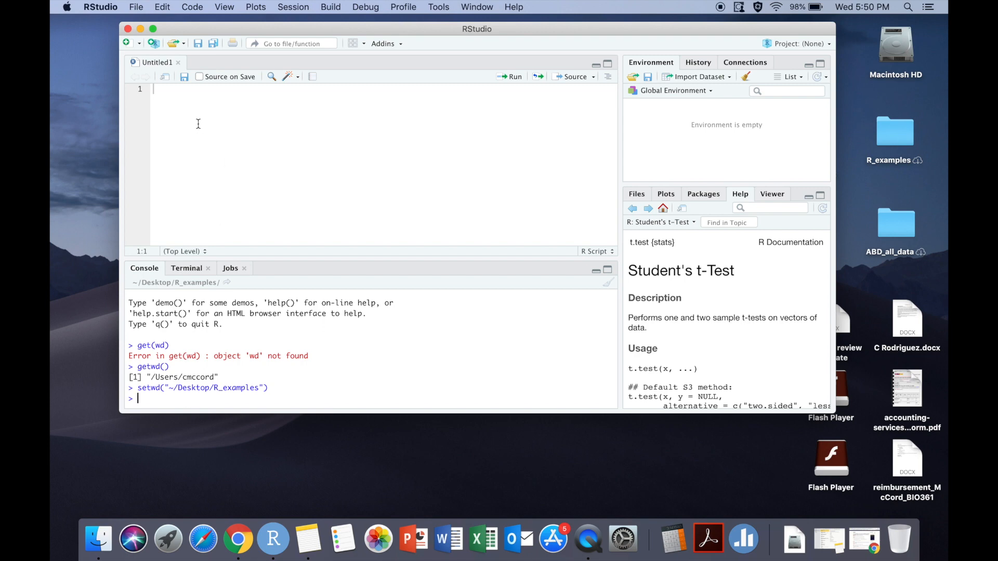
pyautogui.click(196, 96)
pyautogui.write('#make sure yo')
pyautogui.write("u're in the right dire")
pyautogui.write('ctory')
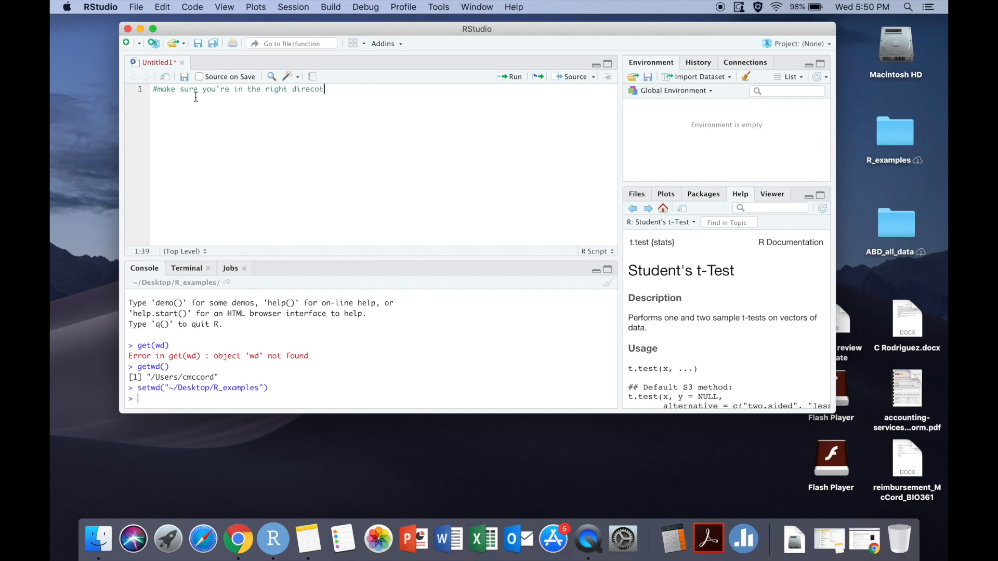
# Add a directory-check comment and getwd() line, running getwd from script and console
pyautogui.press('Return')
pyautogui.write('etwd(')
pyautogui.click(515, 76)
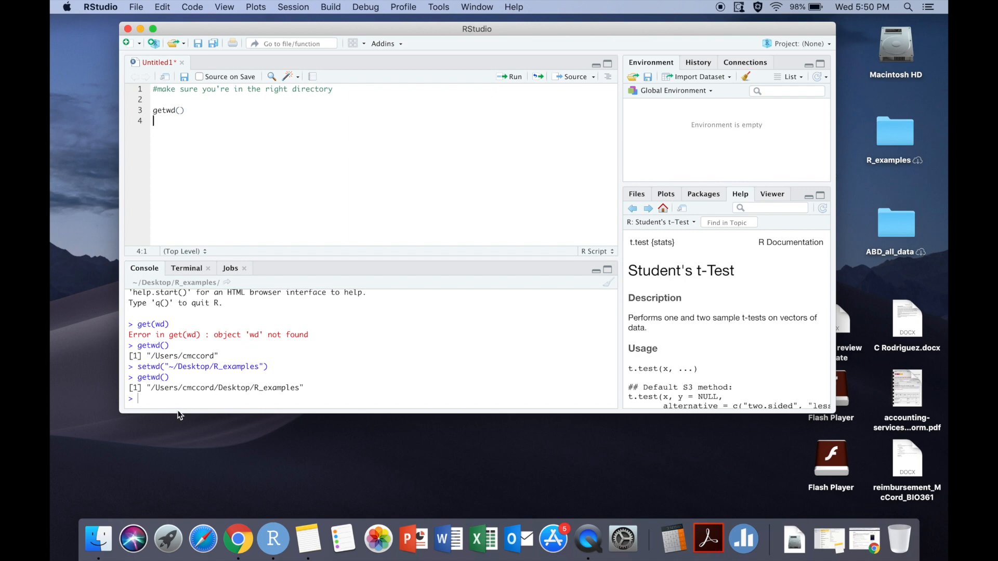
pyautogui.click(167, 400)
pyautogui.write('et')
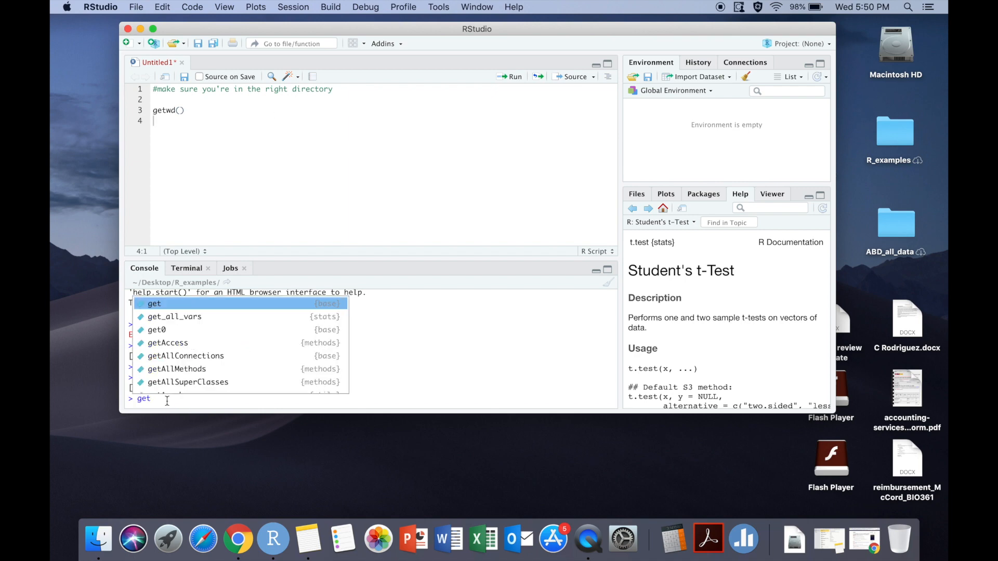
pyautogui.write('wd()')
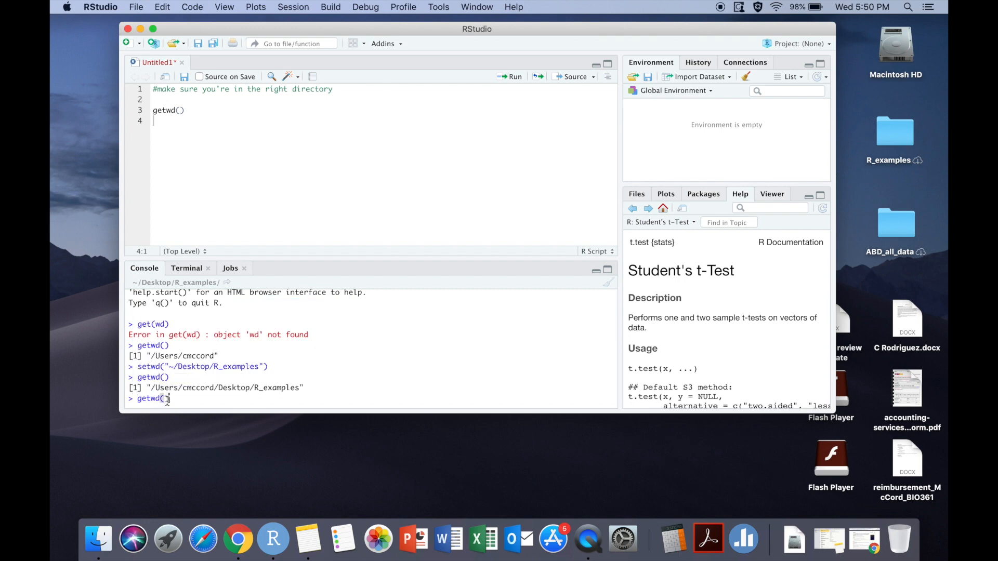
pyautogui.press('Return')
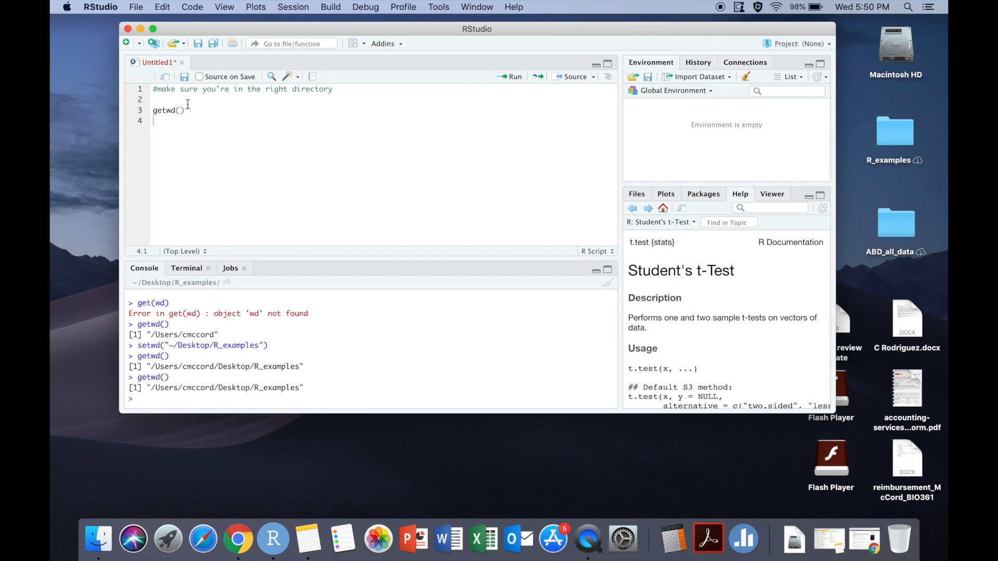
# Re-run the getwd() line and add blank lines below it
pyautogui.click(164, 110)
pyautogui.click(514, 77)
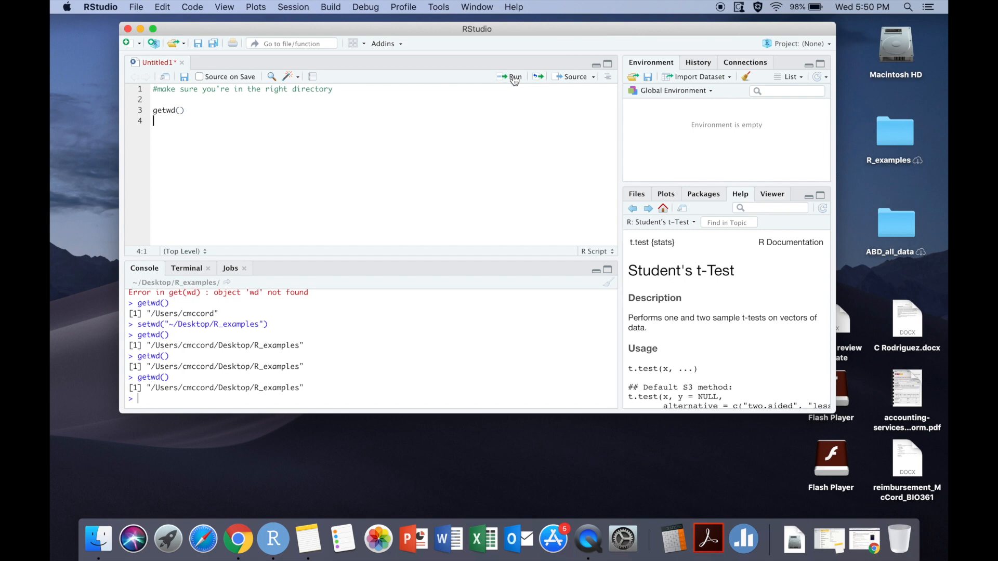
pyautogui.click(199, 110)
pyautogui.press('Return')
pyautogui.press('Return')
pyautogui.write('bfast <-')
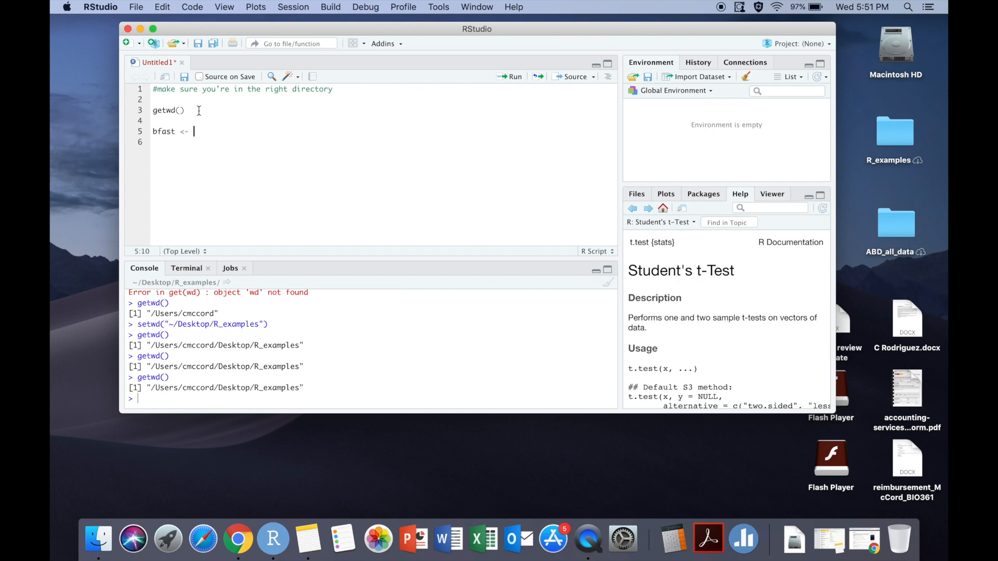
pyautogui.write(' read.csv')
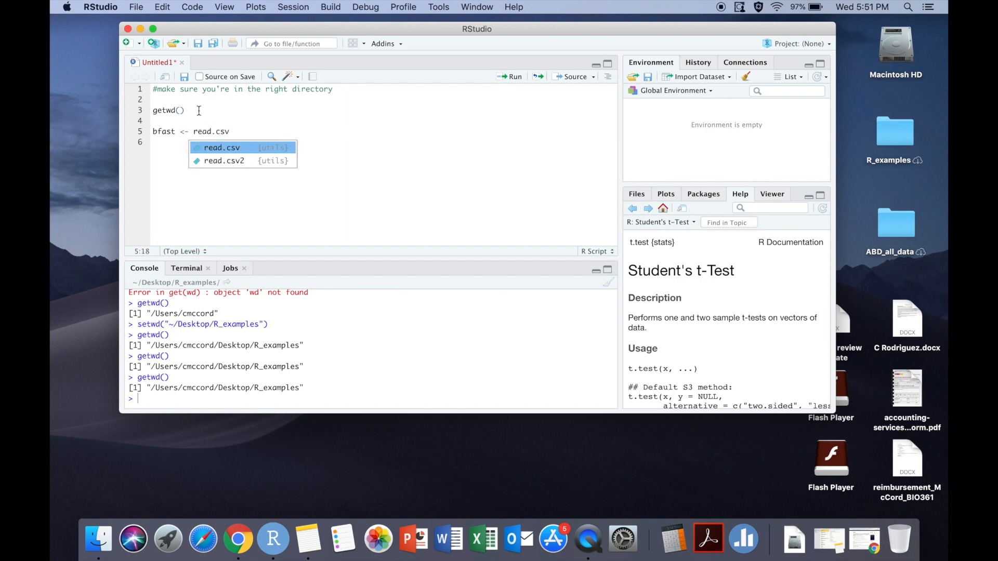
pyautogui.write('(')
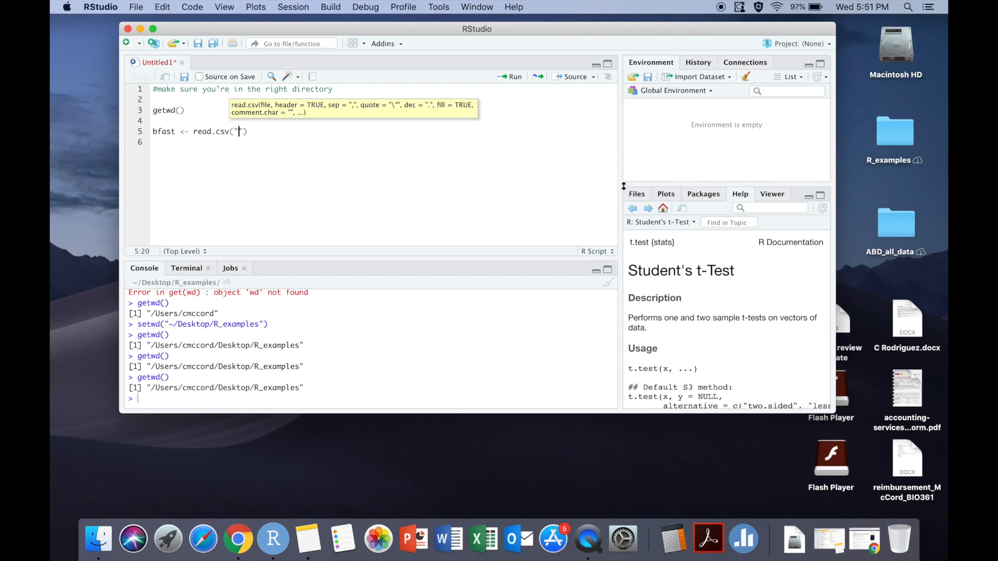
# Look up cereals.csv in the Files pane and complete its name in the read.csv call
pyautogui.click(638, 195)
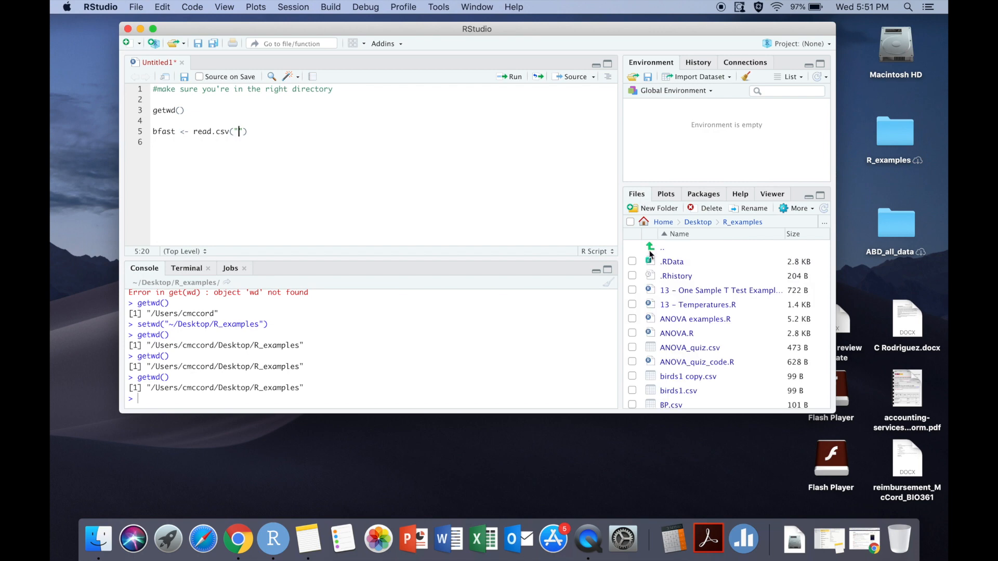
pyautogui.scroll(-5, 680, 383)
pyautogui.scroll(-5, 680, 383)
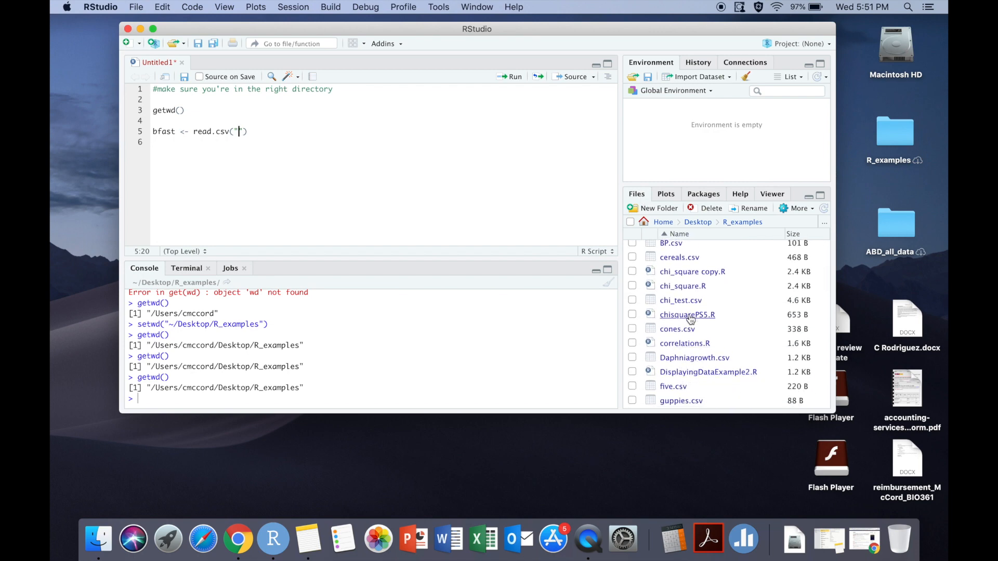
pyautogui.click(680, 258)
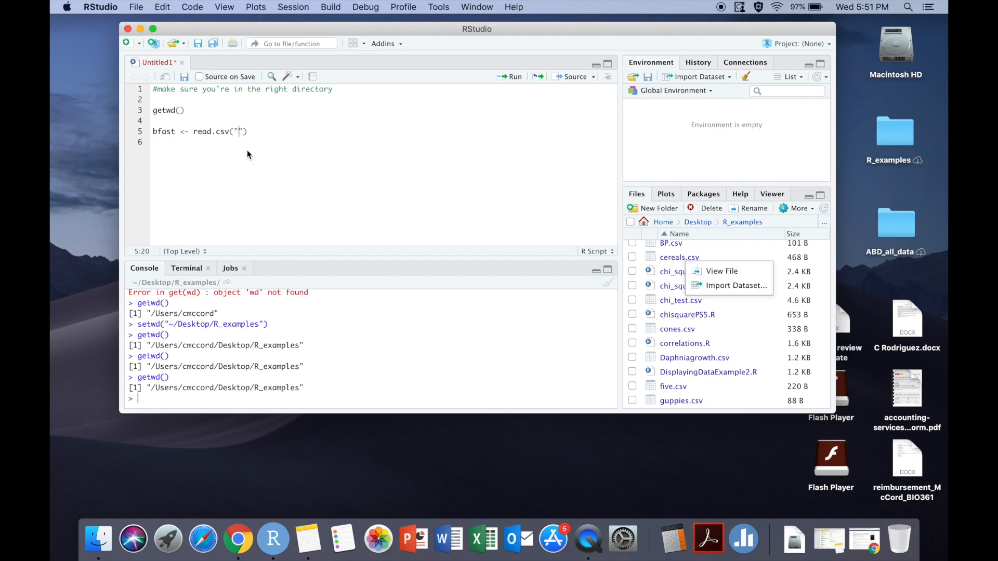
pyautogui.click(240, 133)
pyautogui.write('c')
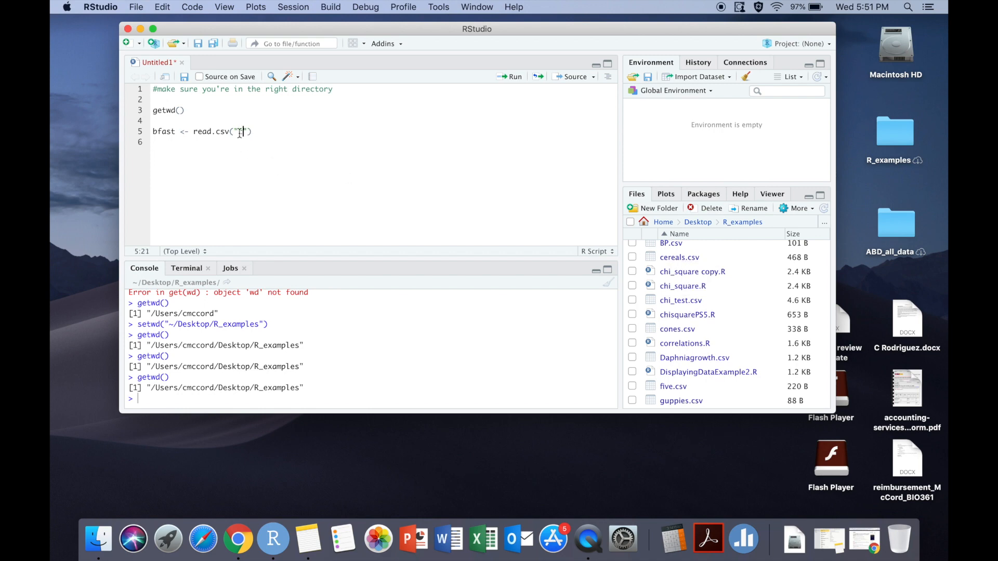
pyautogui.write('ereals.csv')
pyautogui.press('Up')
# Add header = TRUE, sep = "," and run the import so bfast loads 11 observations
pyautogui.click(294, 131)
pyautogui.write('header = TRUE')
pyautogui.write(', ')
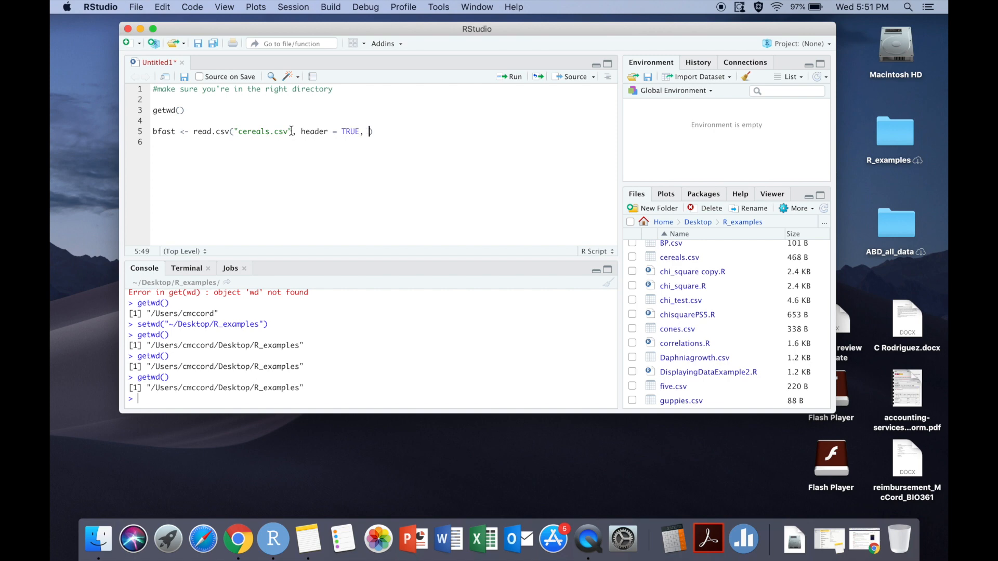
pyautogui.write('sep = ')
pyautogui.write('",')
pyautogui.click(511, 77)
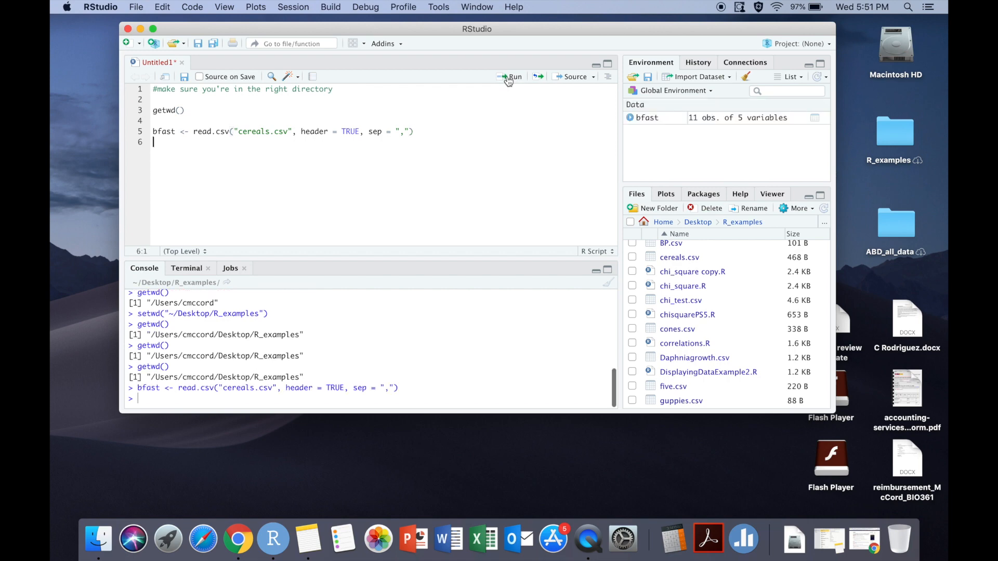
# View the bfast data frame's 11 rows, then return to the script on a new line
pyautogui.click(665, 119)
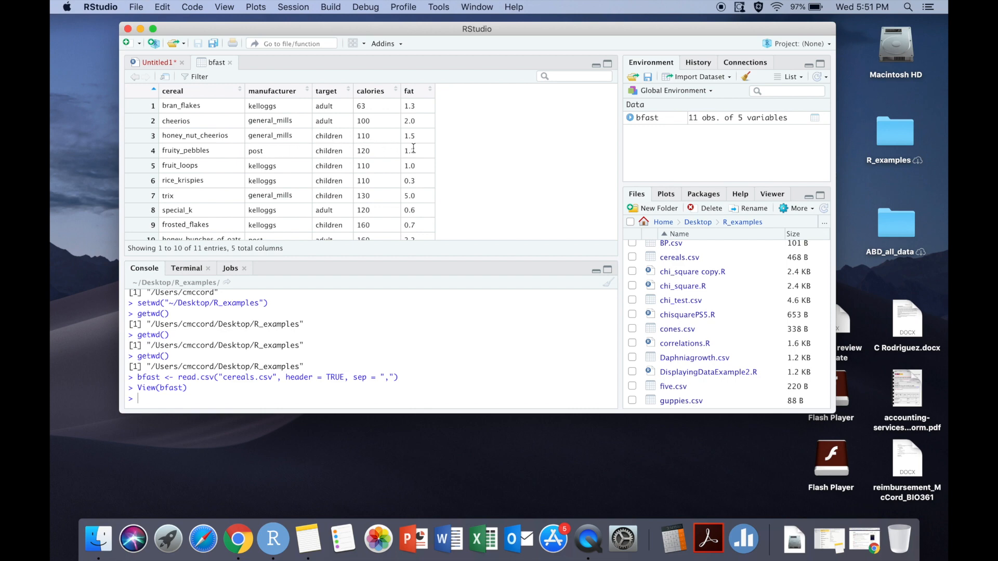
pyautogui.scroll(-3, 411, 150)
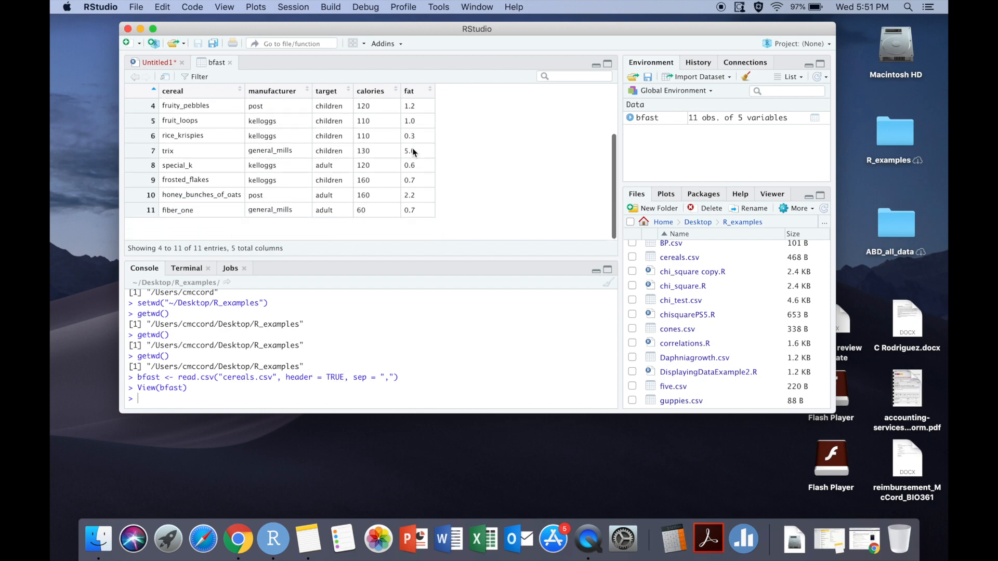
pyautogui.scroll(3, 413, 152)
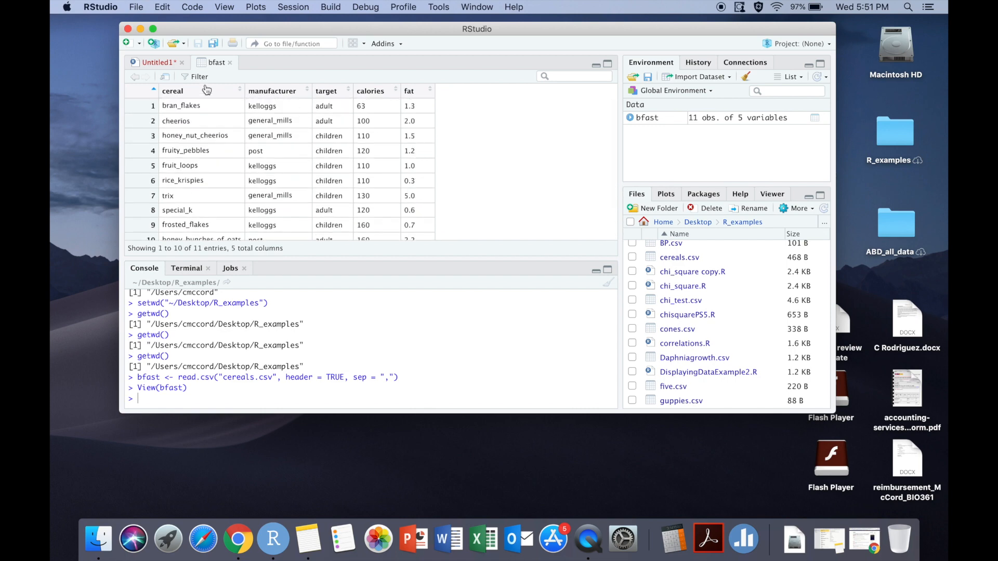
pyautogui.click(158, 63)
pyautogui.click(179, 150)
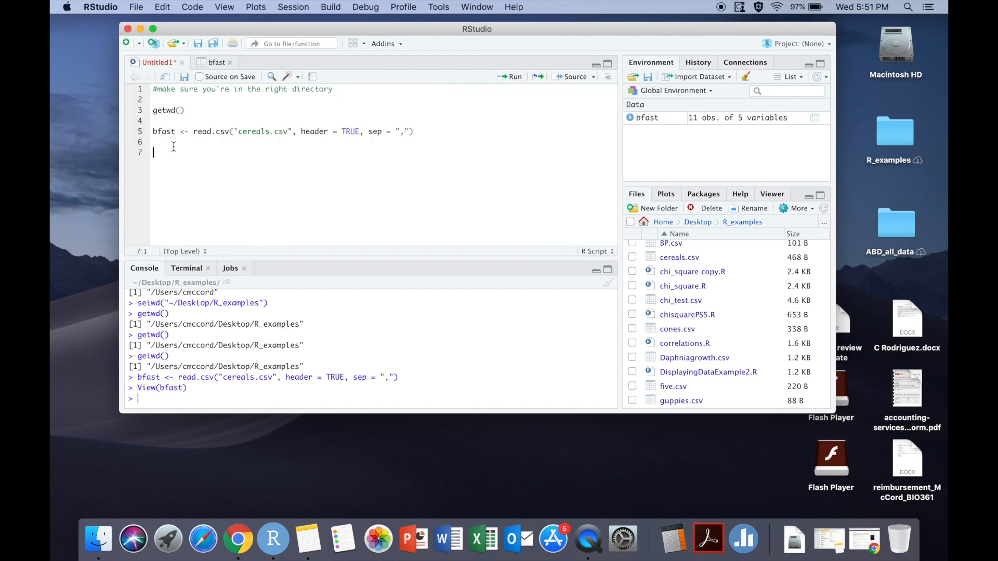
pyautogui.write('library(ggplot2')
pyautogui.write(')')
# Run library(ggplot2) and add the comment '#load up the necessary libraries - ggplot2 is great for making graphs!' above it
pyautogui.click(513, 77)
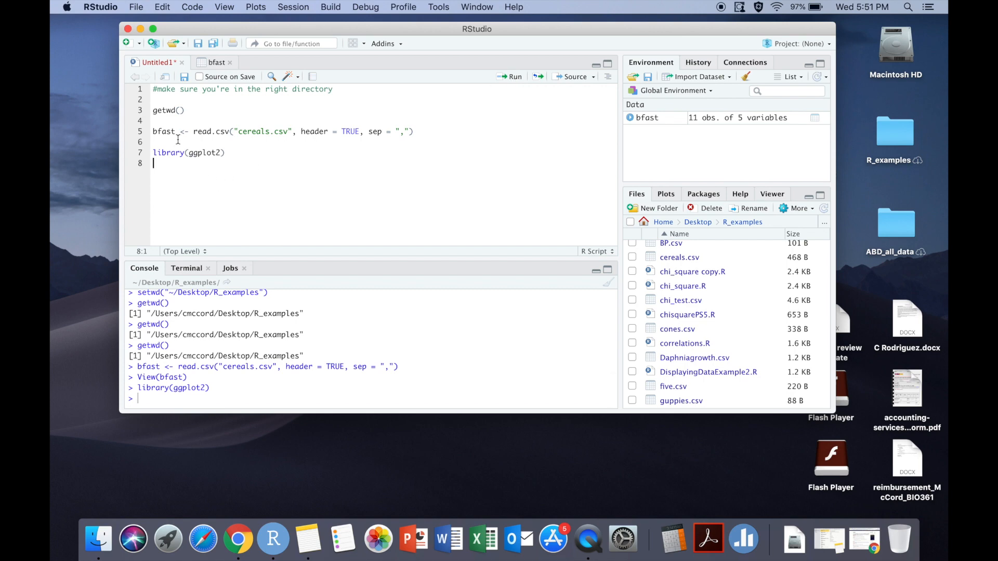
pyautogui.press('Return')
pyautogui.write('#l')
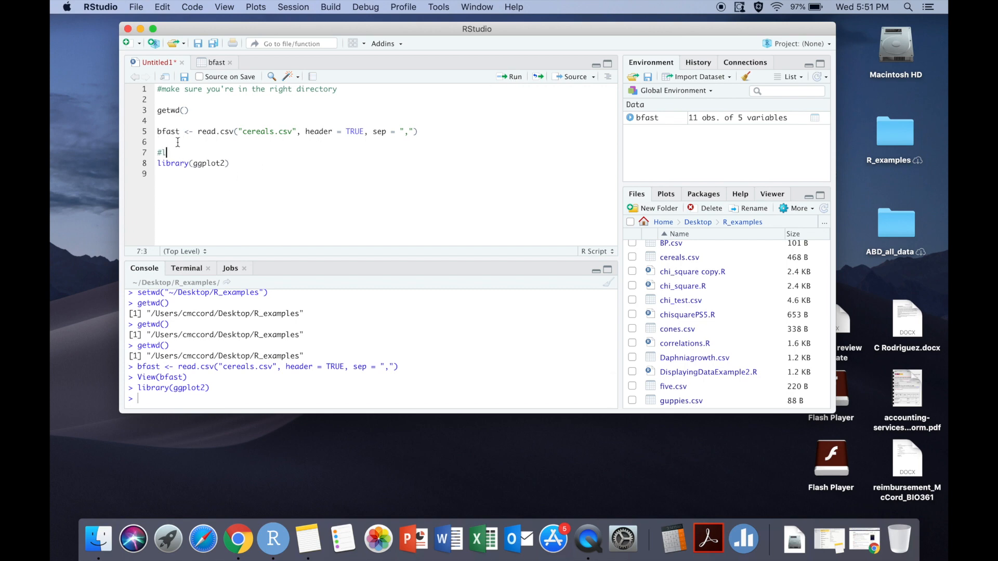
pyautogui.write('oad up th enou')
pyautogui.press('BackSpace')
pyautogui.press('BackSpace')
pyautogui.press('BackSpace')
pyautogui.press('BackSpace')
pyautogui.write('ecce')
pyautogui.press('BackSpace')
pyautogui.press('BackSpace')
pyautogui.press('BackSpace')
pyautogui.press('BackSpace')
pyautogui.press('BackSpace')
pyautogui.write('e necess')
pyautogui.write('ary librari')
pyautogui.press('BackSpace')
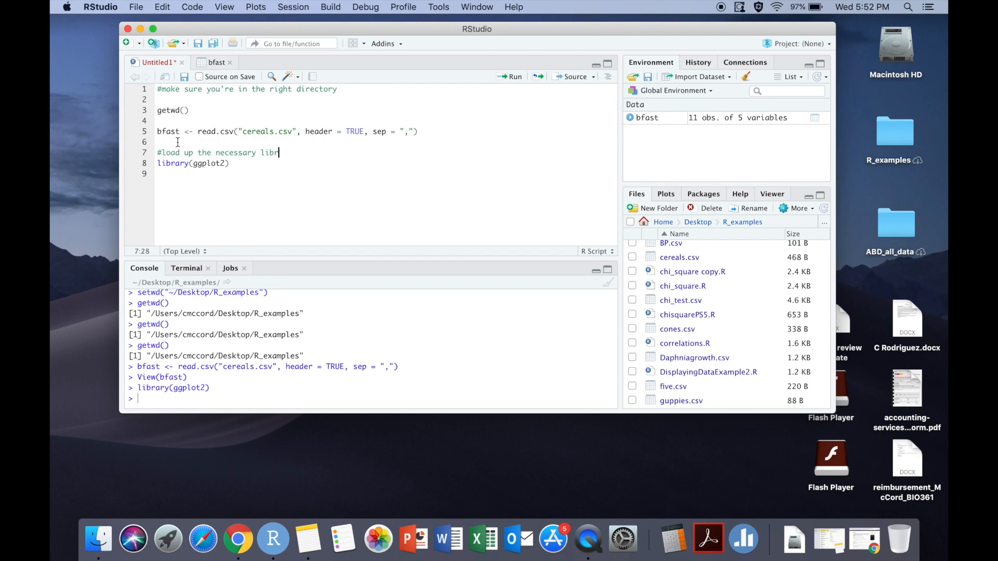
pyautogui.write('ies - ggplot2 ')
pyautogui.write('is great for maki')
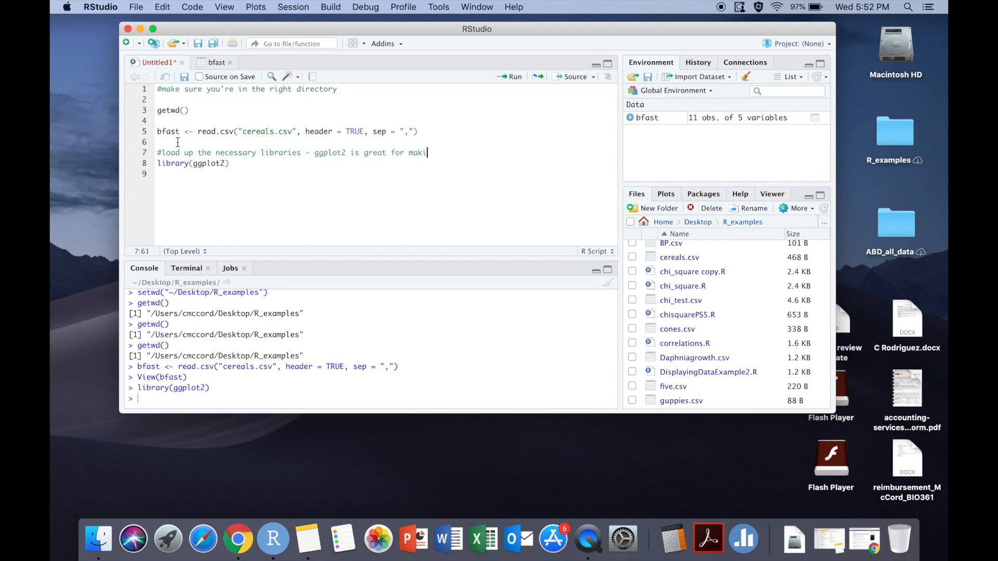
pyautogui.write('ng graphs!')
pyautogui.click(249, 163)
pyautogui.click(244, 163)
# Add a data-type comment and run class(bfast$cereal), returning factor
pyautogui.press('Return')
pyautogui.press('Return')
pyautogui.write('what ty')
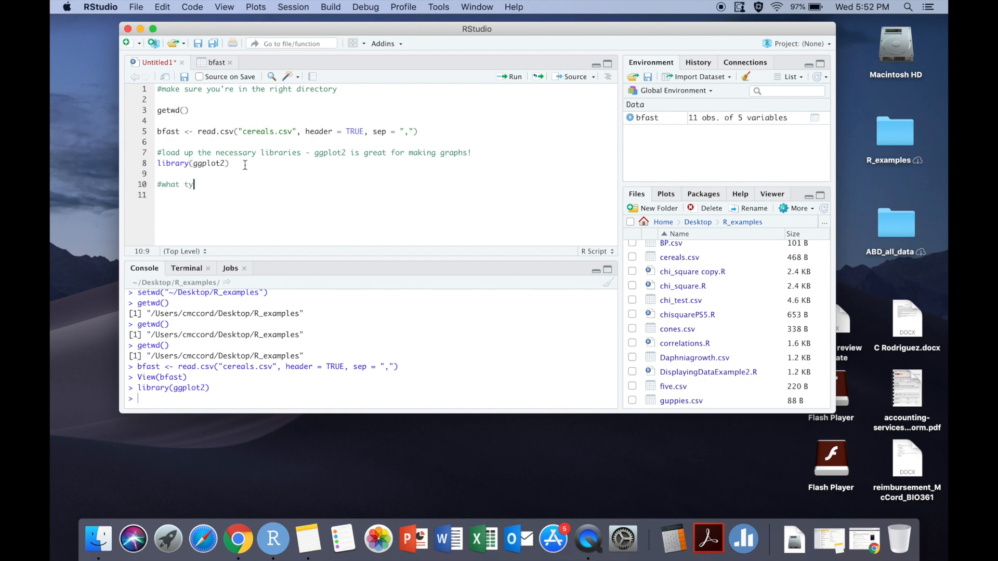
pyautogui.write('pe of data is in my data')
pyautogui.write('set?')
pyautogui.press('Return')
pyautogui.write('class(')
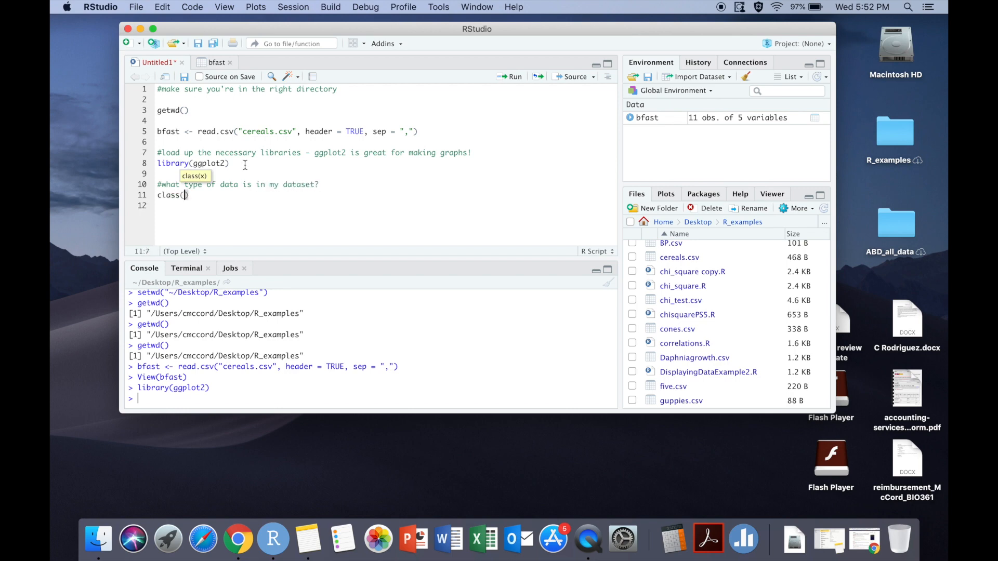
pyautogui.write('bfast')
pyautogui.write('$')
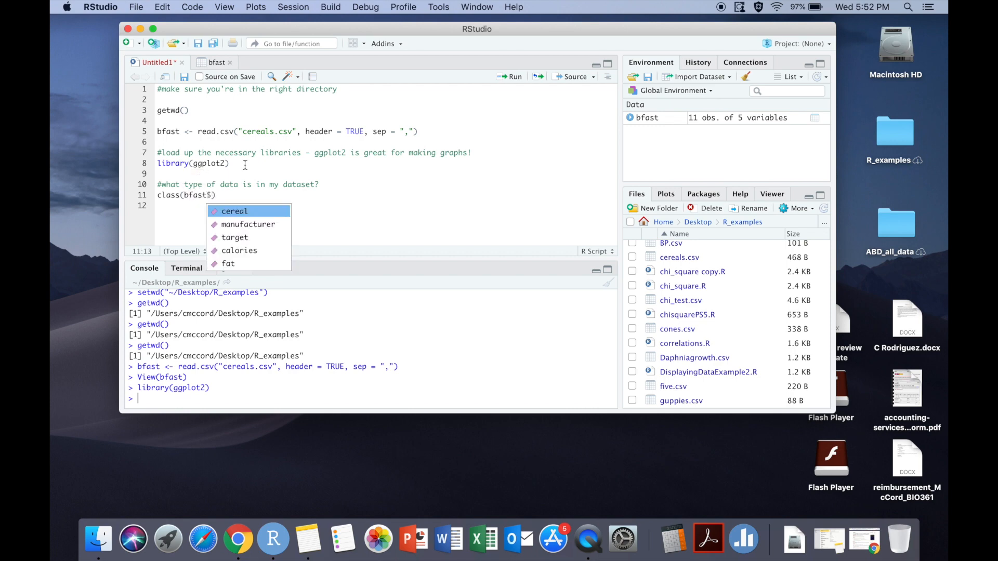
pyautogui.click(242, 211)
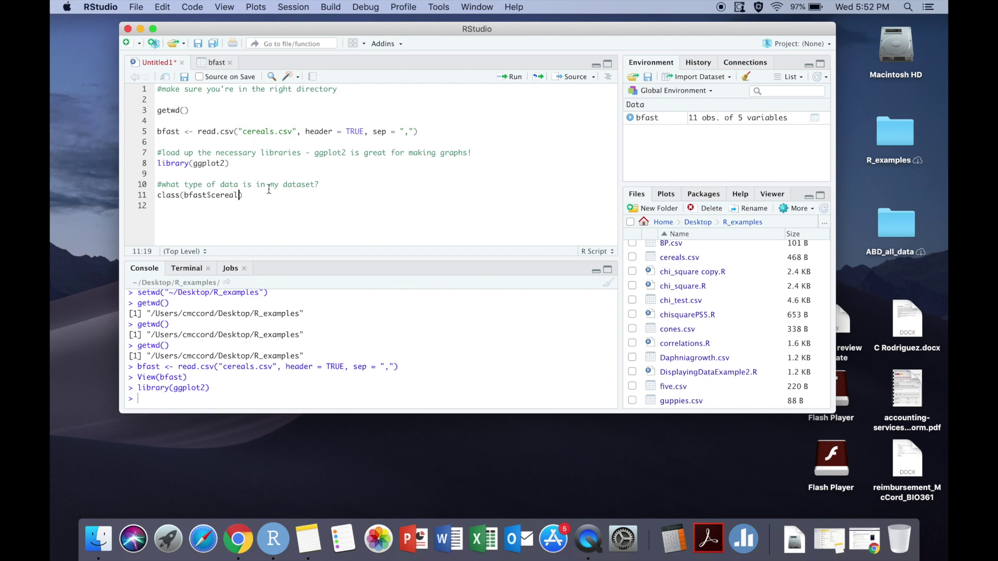
pyautogui.click(513, 78)
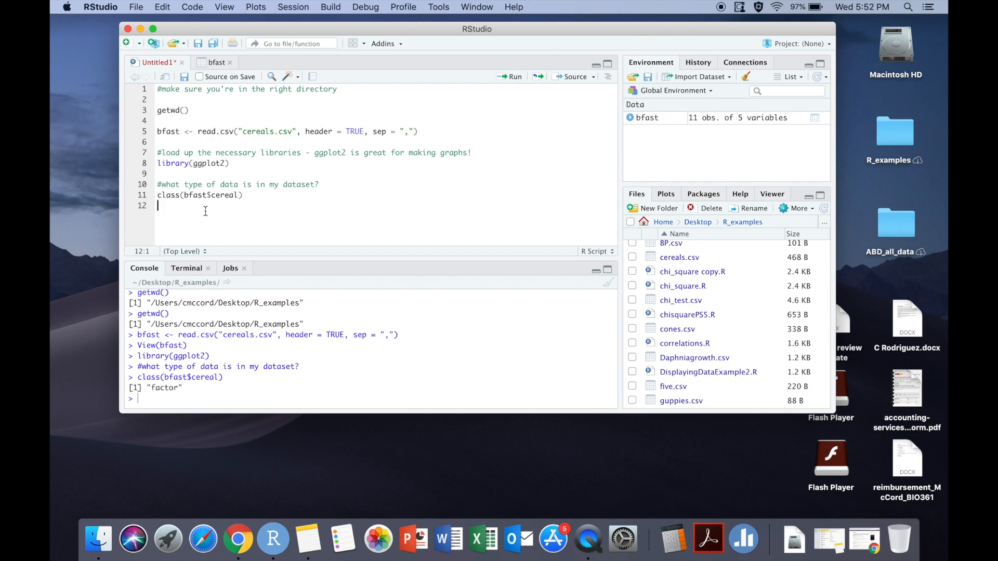
pyautogui.write('class(bfas')
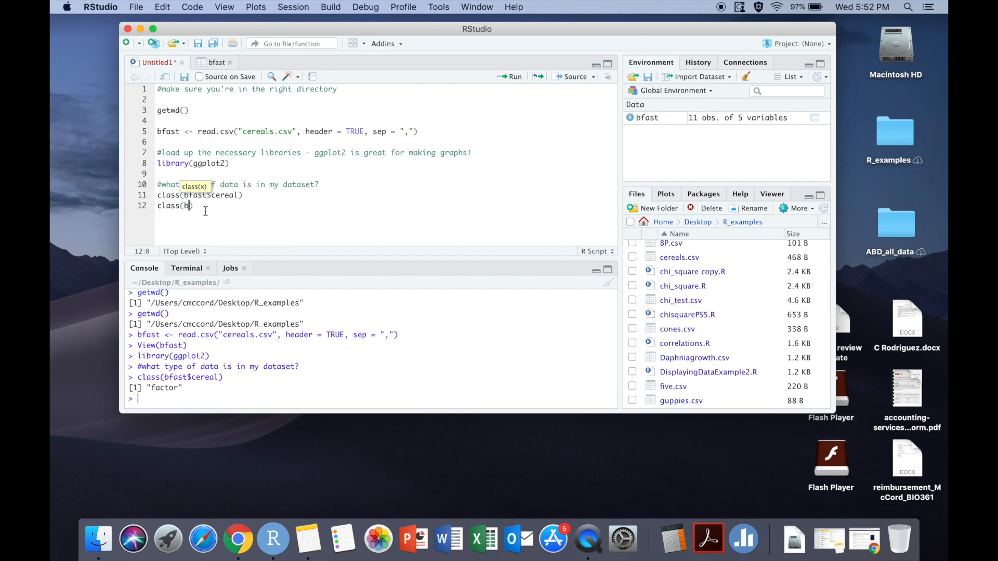
pyautogui.write('t$')
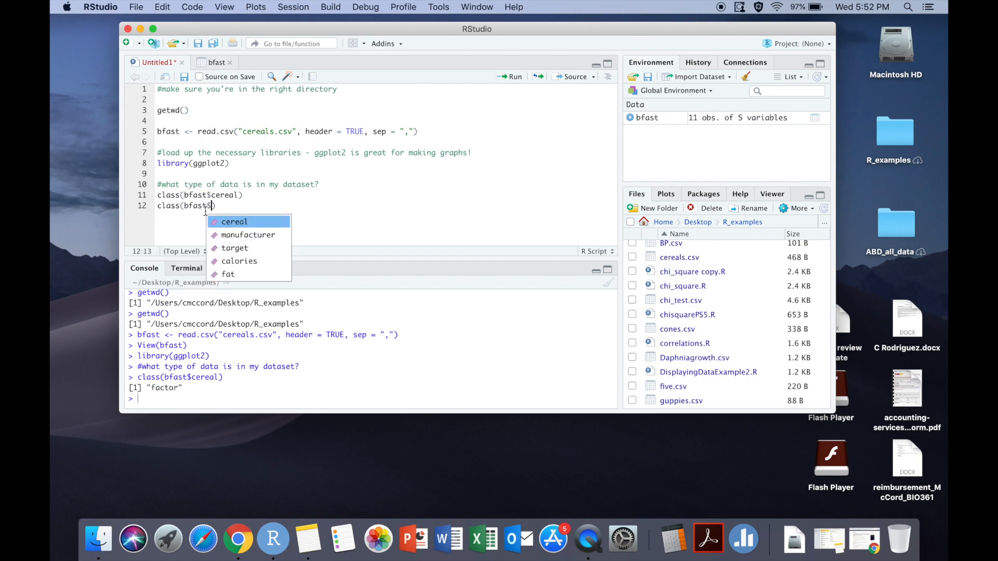
# Run class(bfast$calories), returning integer, and start a new line
pyautogui.press('Down')
pyautogui.press('Down')
pyautogui.press('Down')
pyautogui.press('Return')
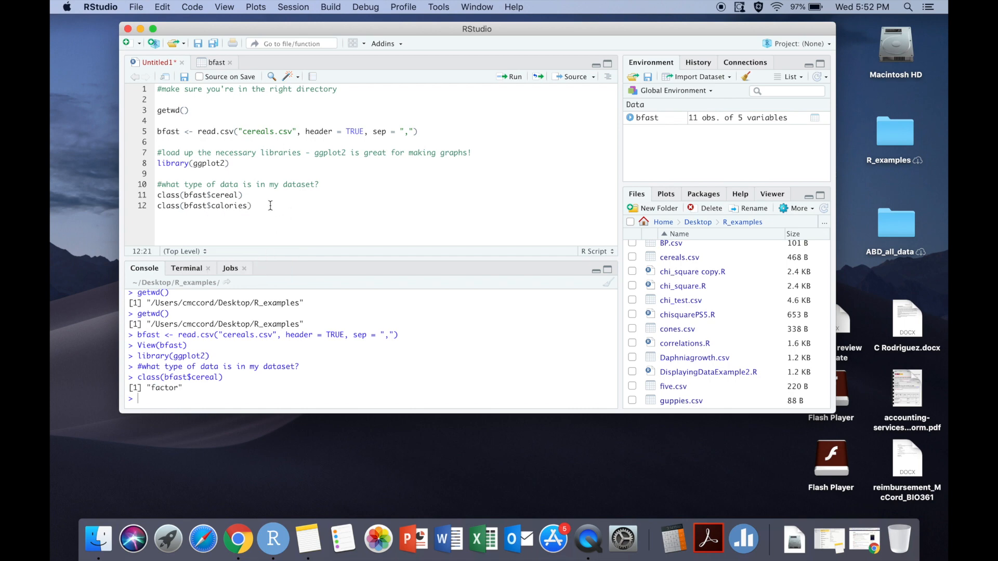
pyautogui.click(515, 76)
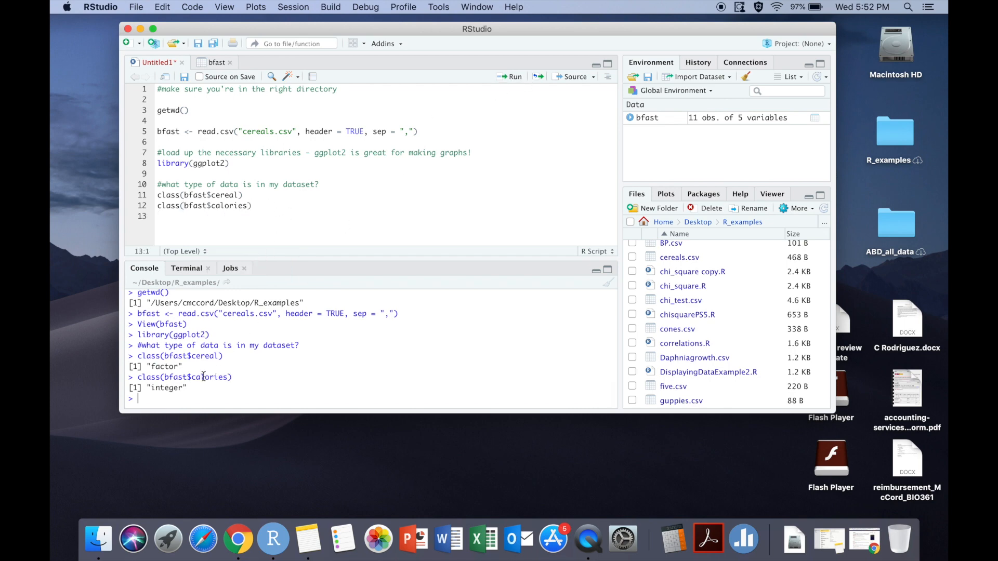
pyautogui.click(252, 216)
pyautogui.press('Return')
pyautogui.write('#another w')
pyautogui.write('ay to look up ')
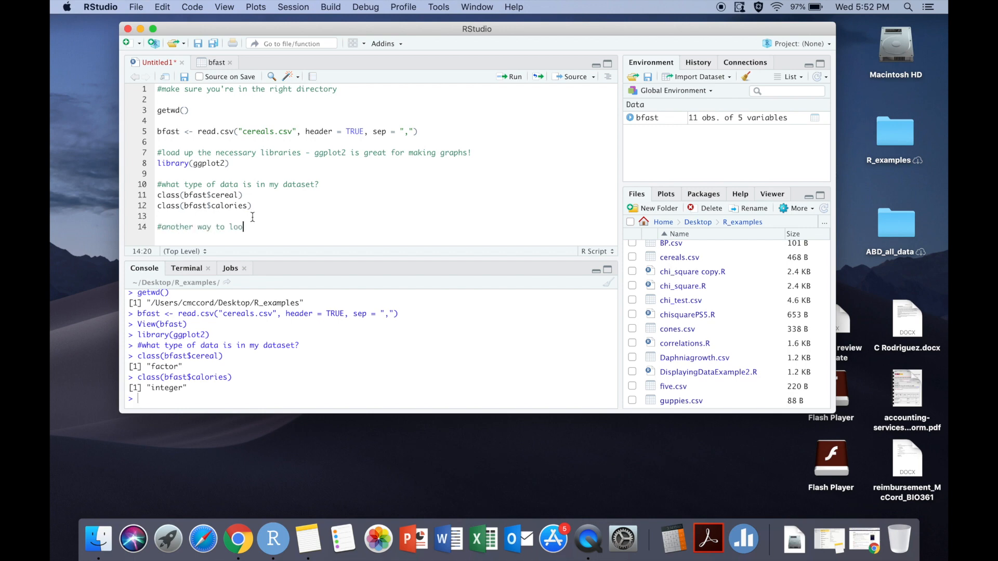
pyautogui.write('the type of data i')
pyautogui.write('n a dataset')
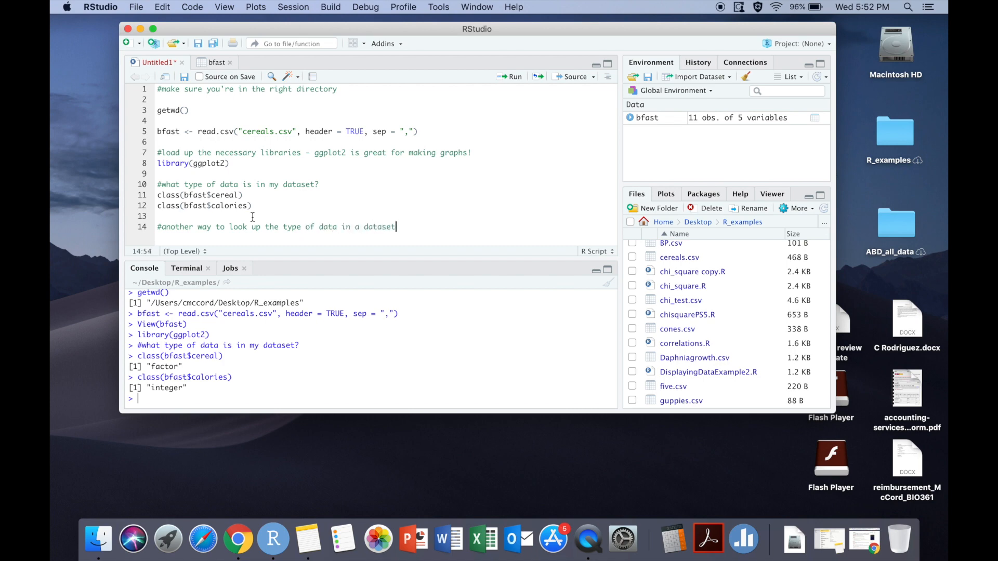
pyautogui.write(' is by using a librar')
pyautogui.write('y called dp')
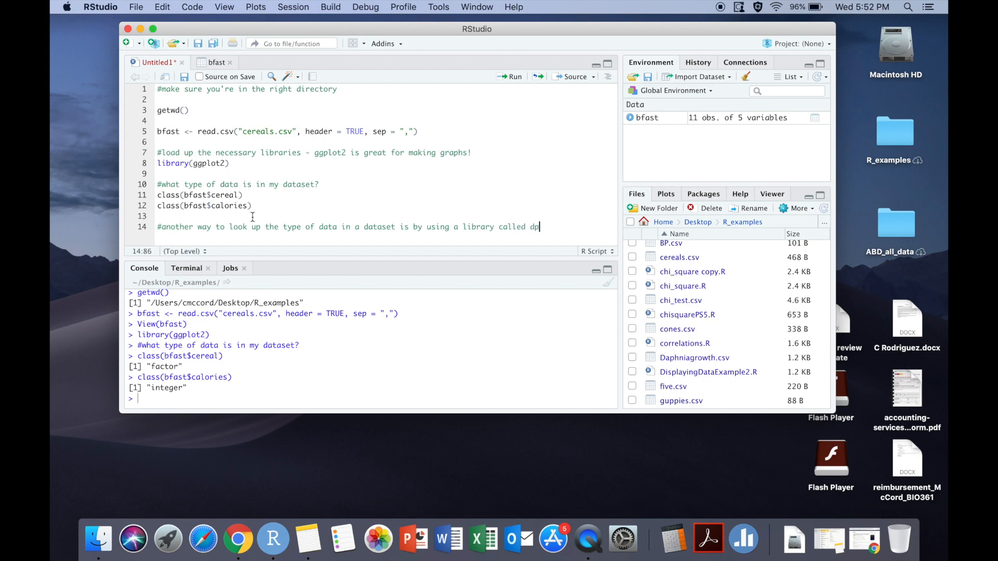
pyautogui.write('lyr')
# Add a dplyr comment and run library(dplyr) to load it
pyautogui.press('Return')
pyautogui.write('library(dp')
pyautogui.write('lyr')
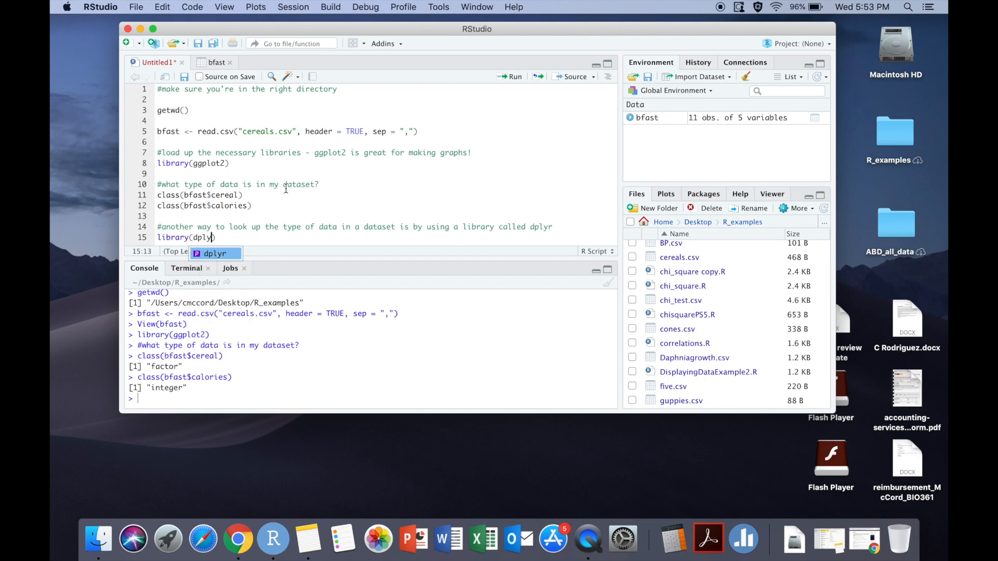
pyautogui.click(507, 77)
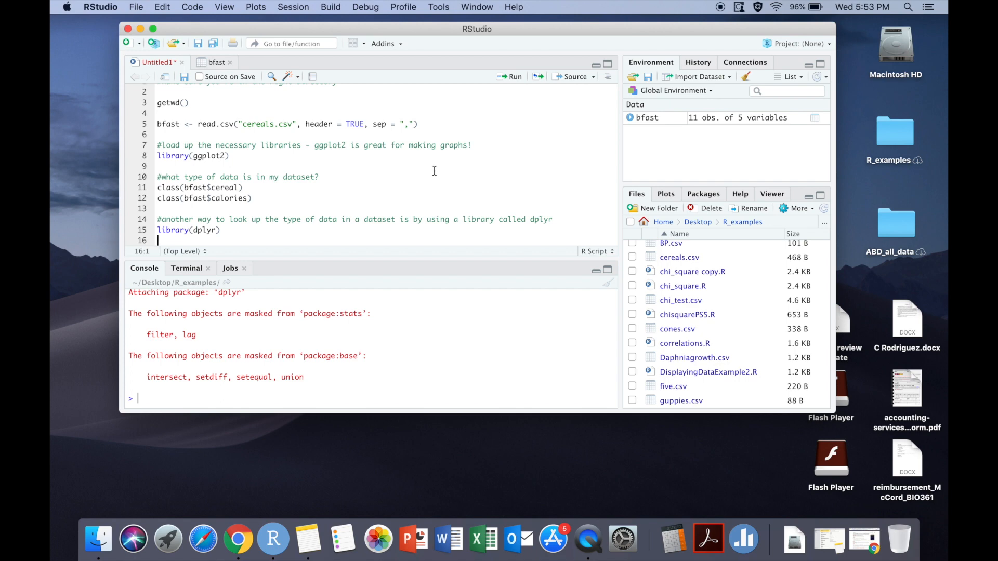
# Run glimpse(bfast) to list its 11 observations and 5 variables with types
pyautogui.press('Return')
pyautogui.write('glim')
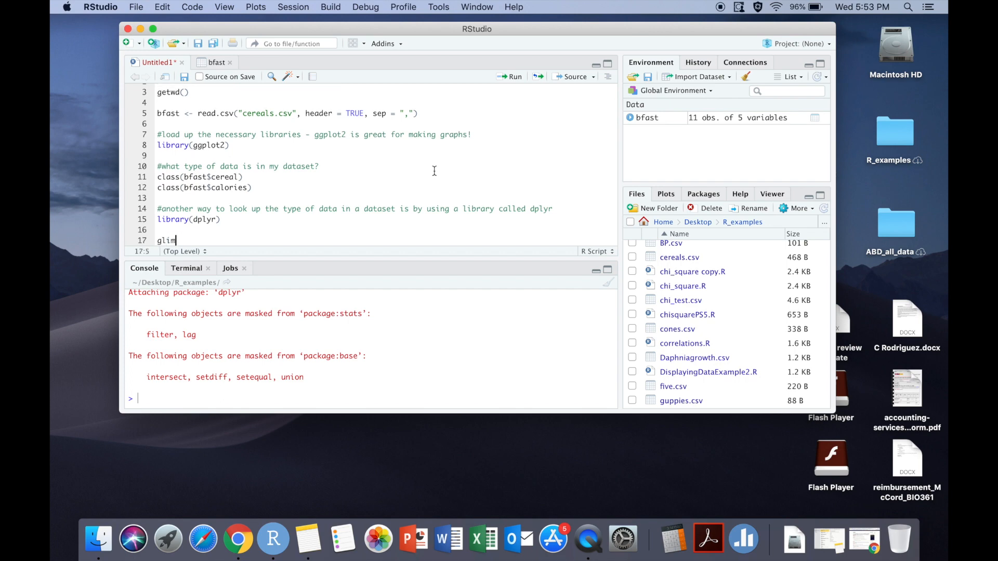
pyautogui.write('pse(')
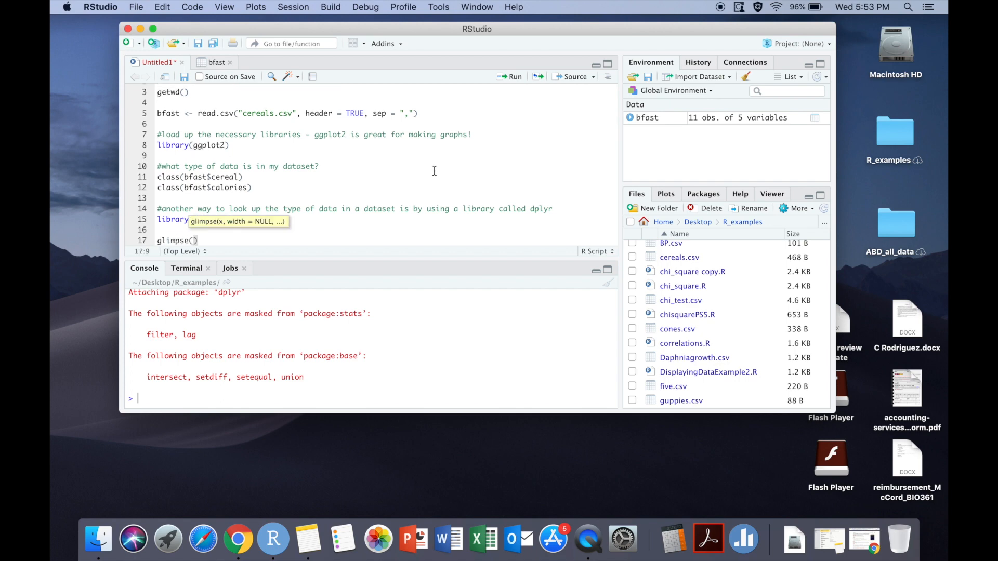
pyautogui.write('cereal')
pyautogui.press('BackSpace')
pyautogui.press('BackSpace')
pyautogui.press('BackSpace')
pyautogui.press('BackSpace')
pyautogui.press('BackSpace')
pyautogui.press('BackSpace')
pyautogui.write('bfast')
pyautogui.click(515, 76)
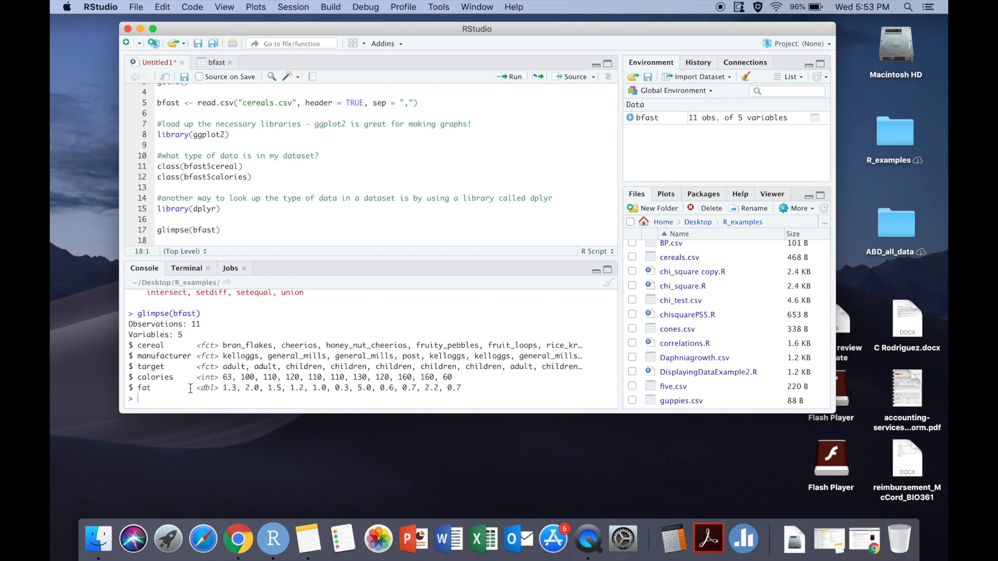
# Run class(bfast$fat), returning numeric, and add blank lines for the histogram code
pyautogui.press('Return')
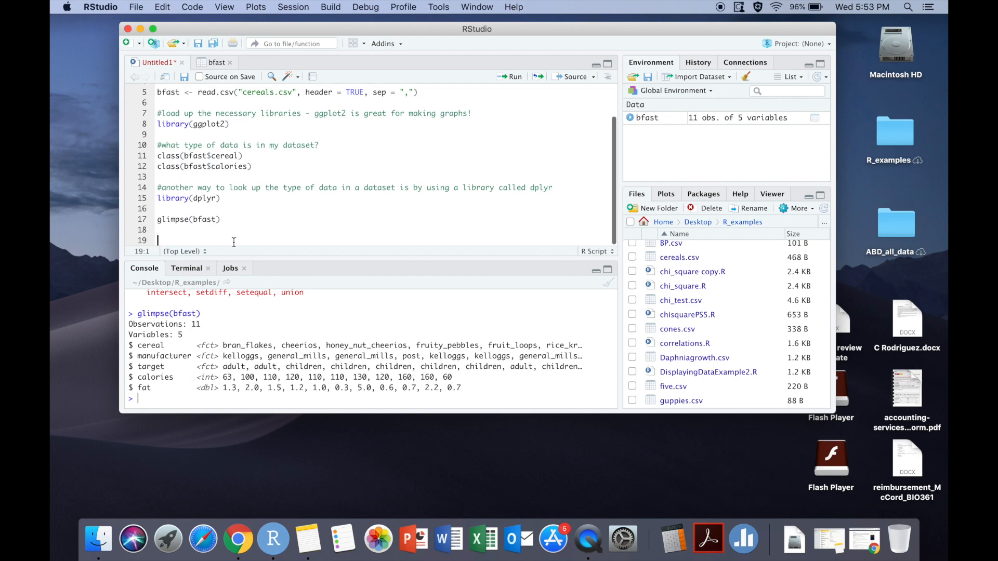
pyautogui.write('class(')
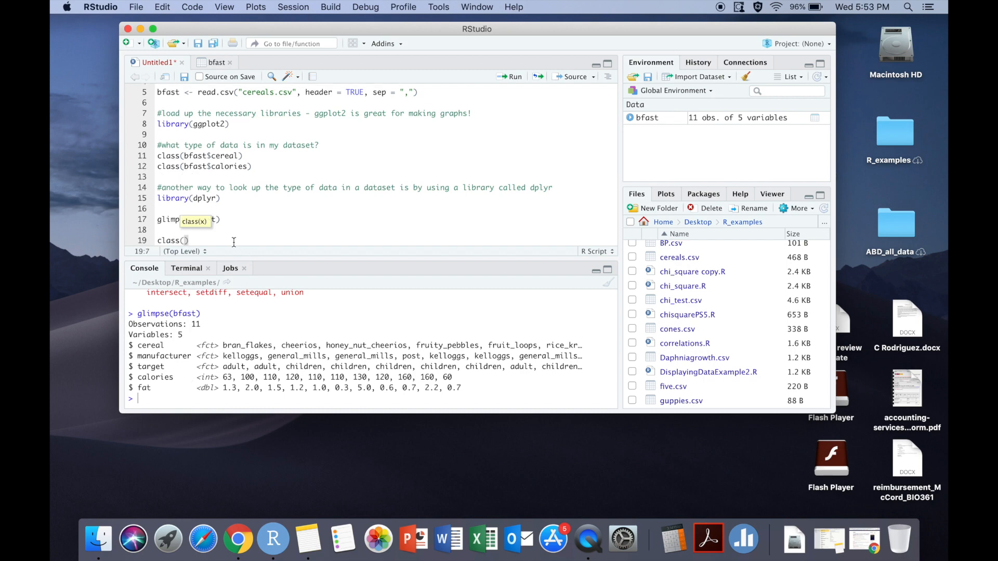
pyautogui.write('bfast')
pyautogui.write('$')
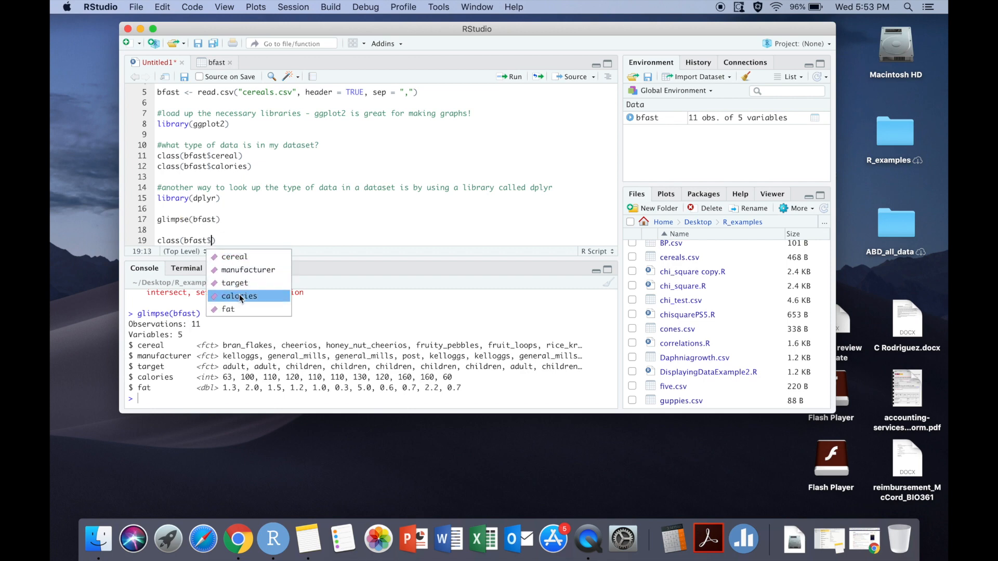
pyautogui.press('Down')
pyautogui.press('Down')
pyautogui.press('Down')
pyautogui.press('Return')
pyautogui.press('Right')
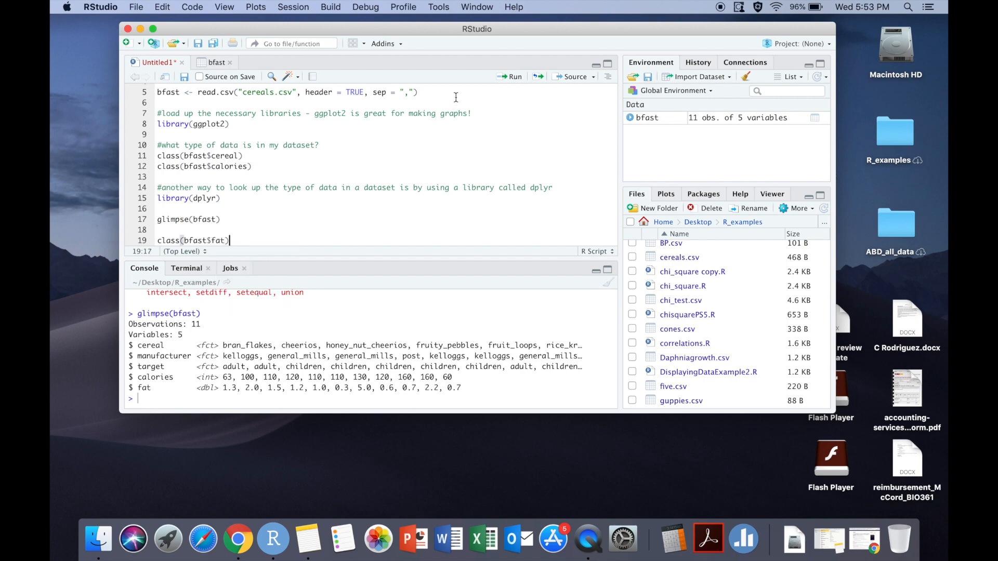
pyautogui.click(515, 76)
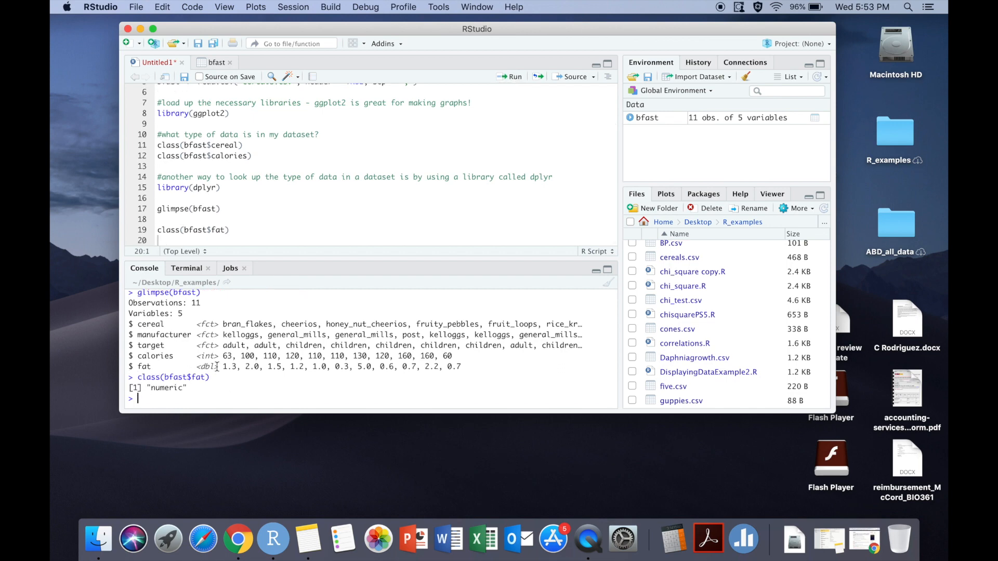
pyautogui.click(251, 229)
pyautogui.press('Return')
pyautogui.press('Return')
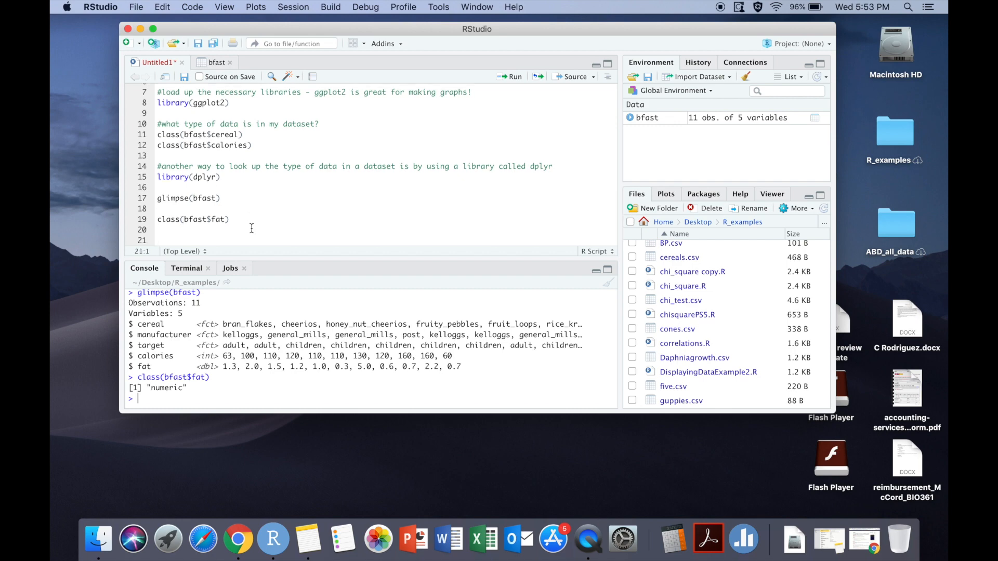
pyautogui.write('histogram')
pyautogui.write(' <-')
pyautogui.scroll(-1, 283, 190)
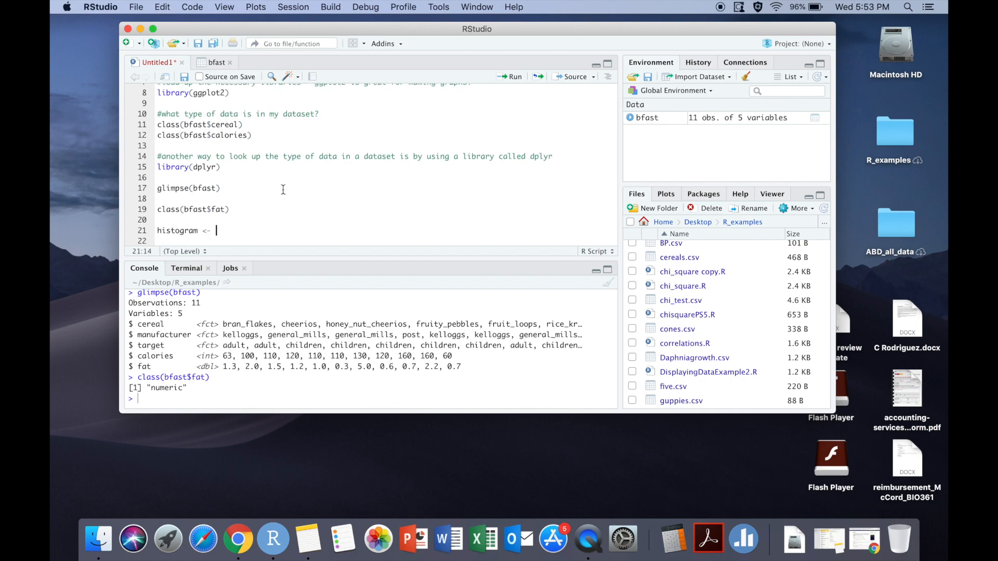
pyautogui.write('ggplot')
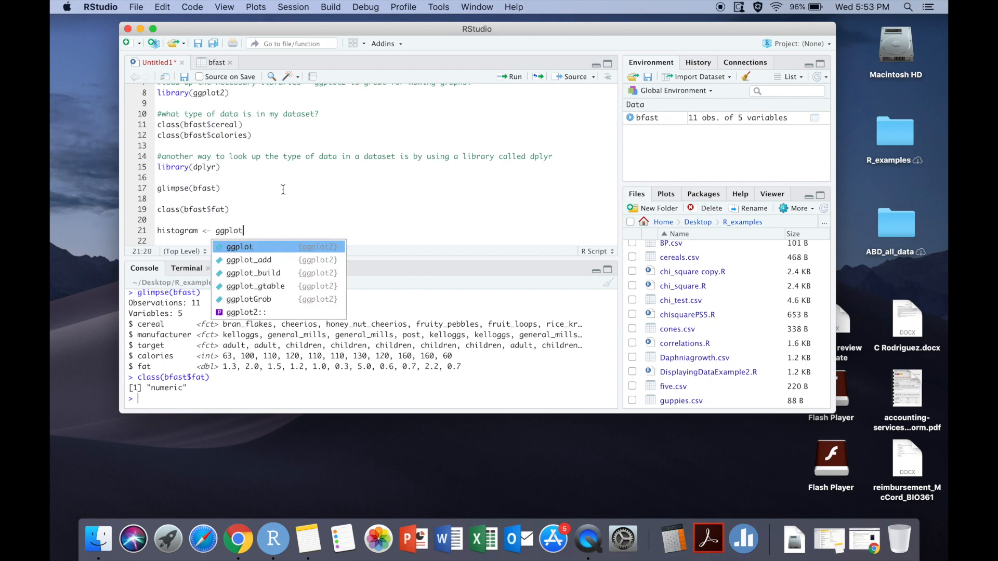
pyautogui.write('(')
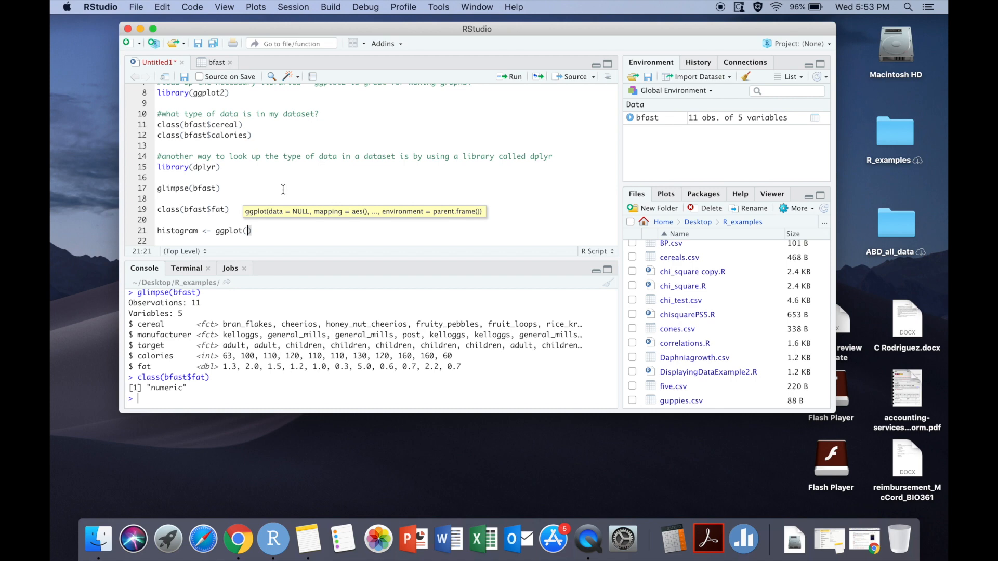
pyautogui.write('bfast')
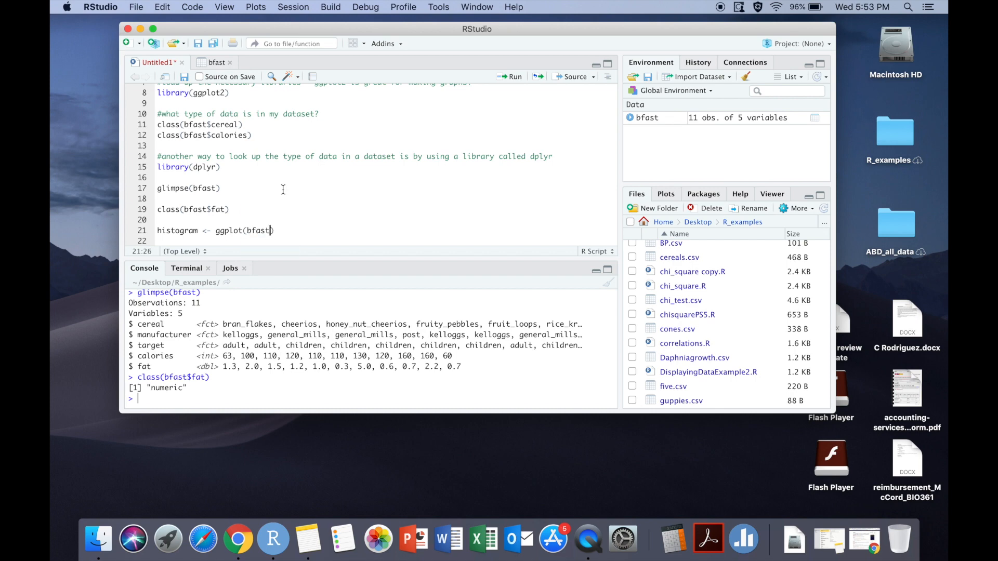
pyautogui.write(', aes')
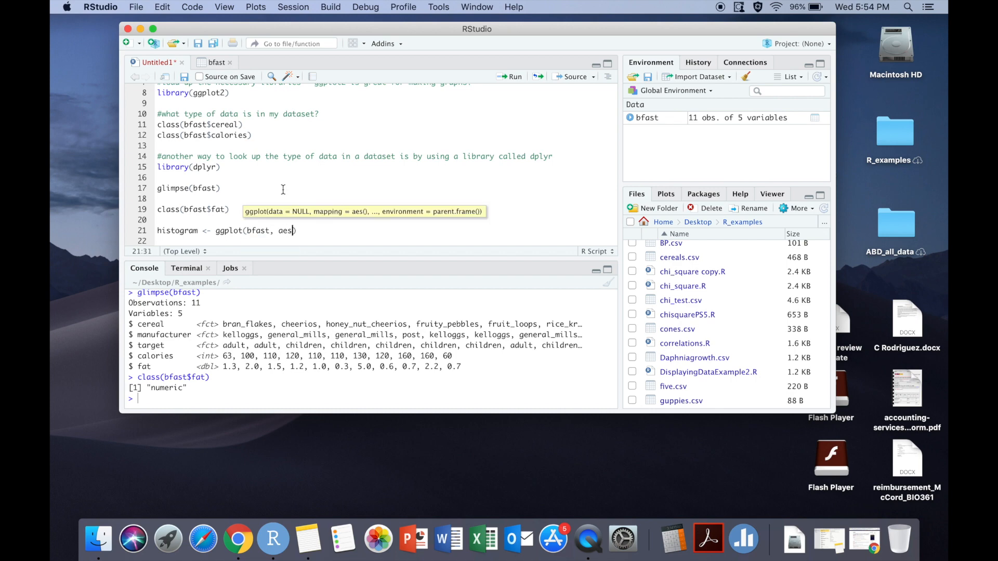
pyautogui.write('(cal')
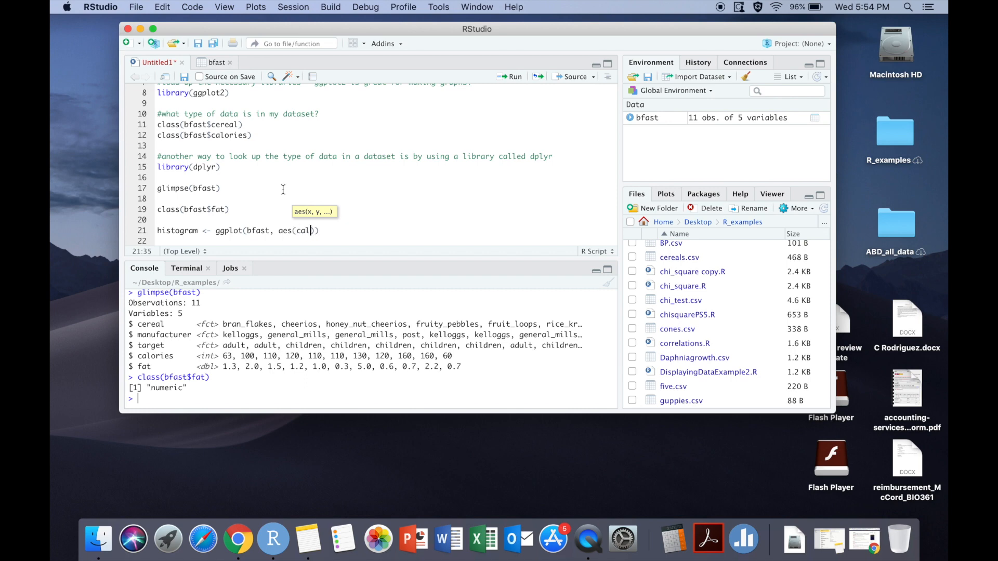
pyautogui.write('ories')
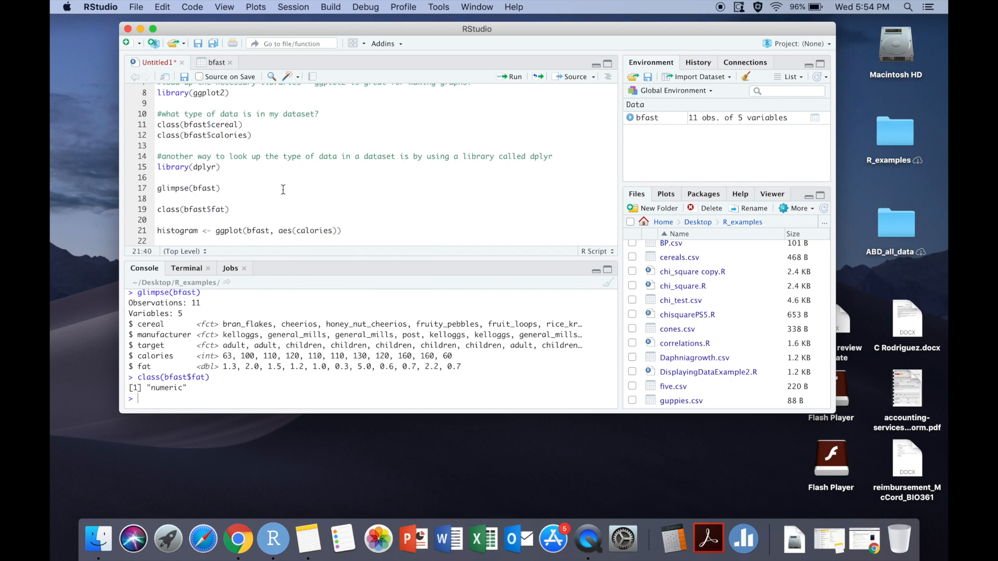
# Add geom_histogram(binwidth = 1) to the ggplot(bfast, aes(calories)) line and run it to create histogram
pyautogui.press('End')
pyautogui.write('+ ')
pyautogui.write('geom_')
pyautogui.write('hi')
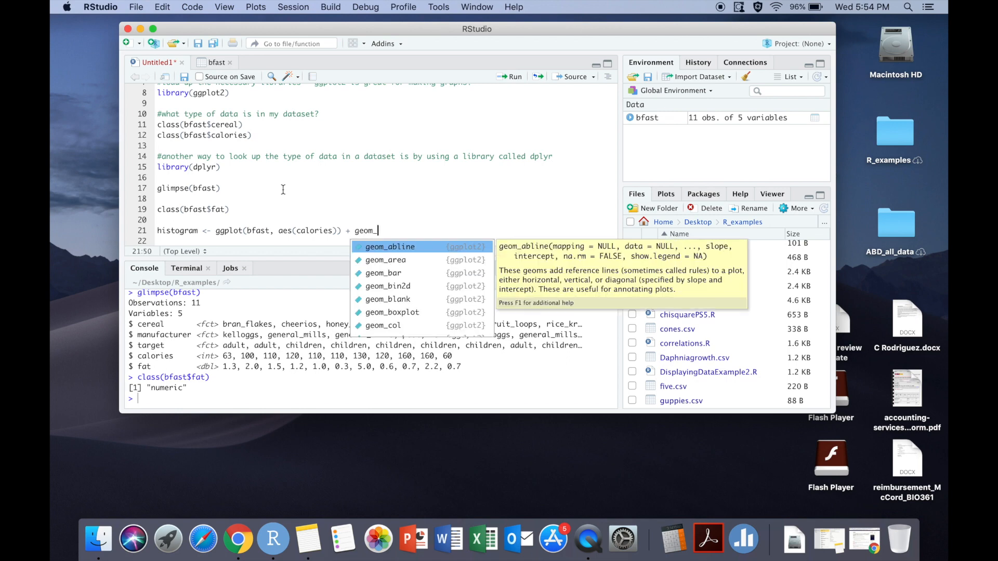
pyautogui.write('stogram(')
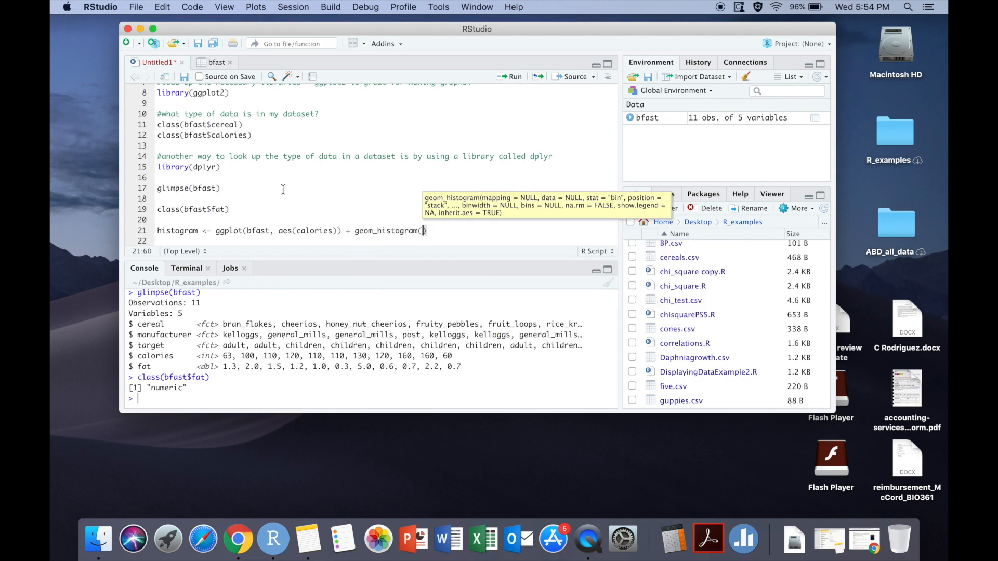
pyautogui.write('bin')
pyautogui.write('width')
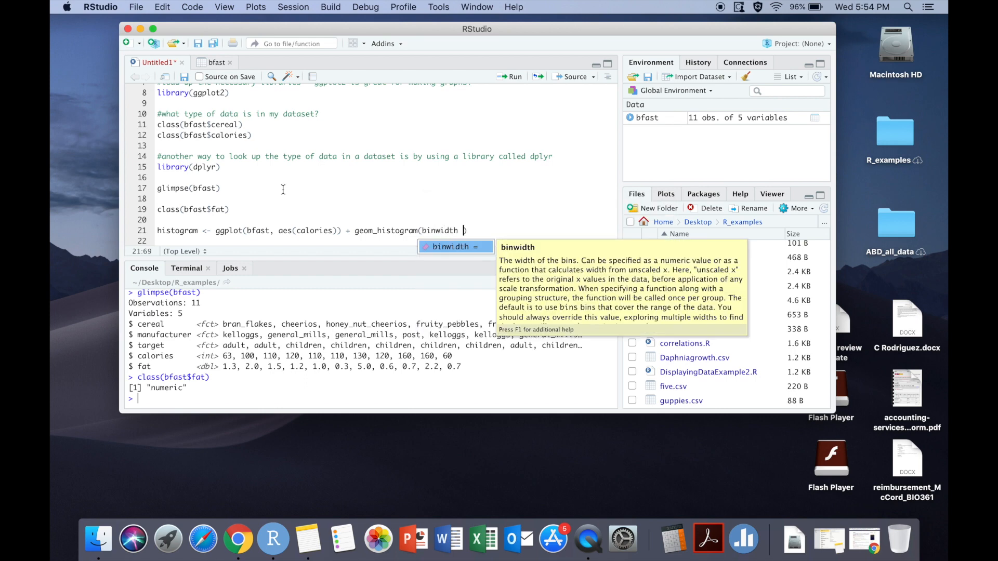
pyautogui.write(' = 1')
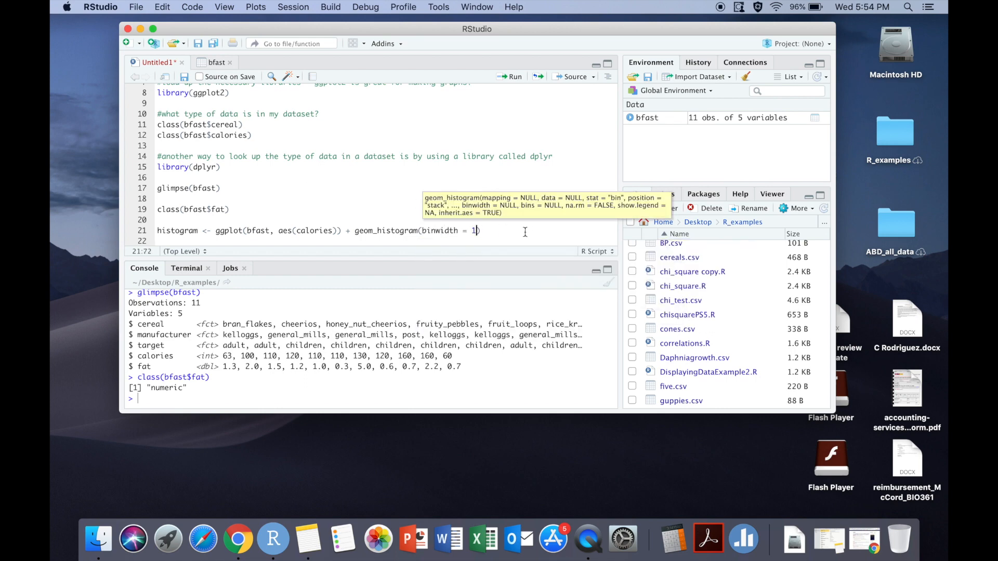
pyautogui.press('Right')
pyautogui.click(512, 78)
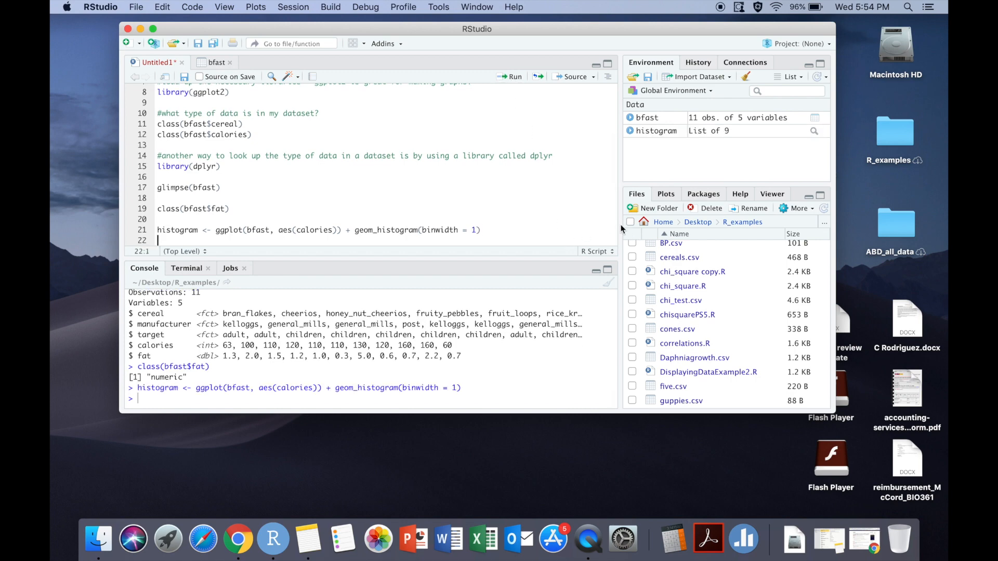
pyautogui.write('histogram')
# Display the calories histogram, widen the plot pane, and redraw it with bin width .5
pyautogui.click(513, 78)
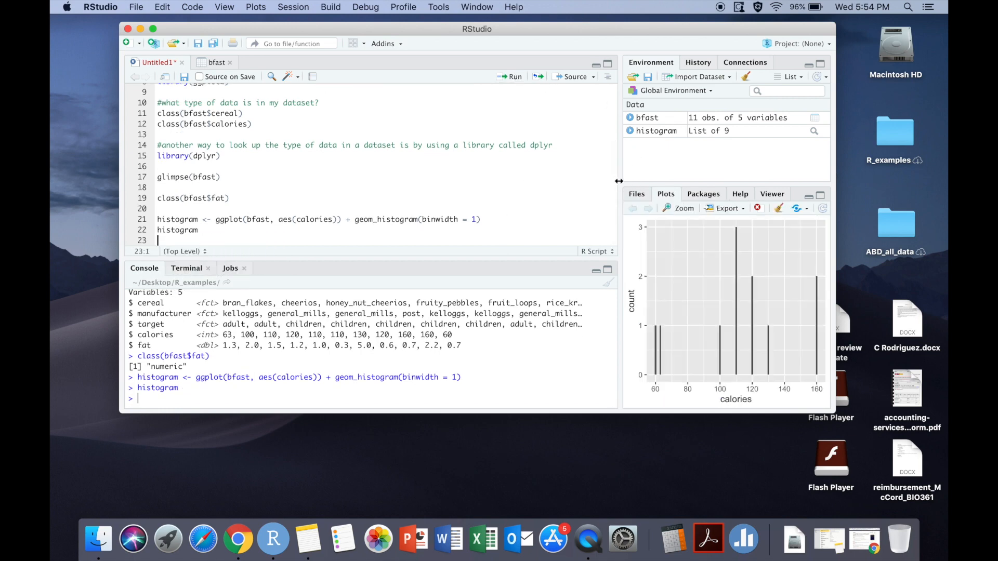
pyautogui.moveTo(621, 180); pyautogui.dragTo(551, 177)
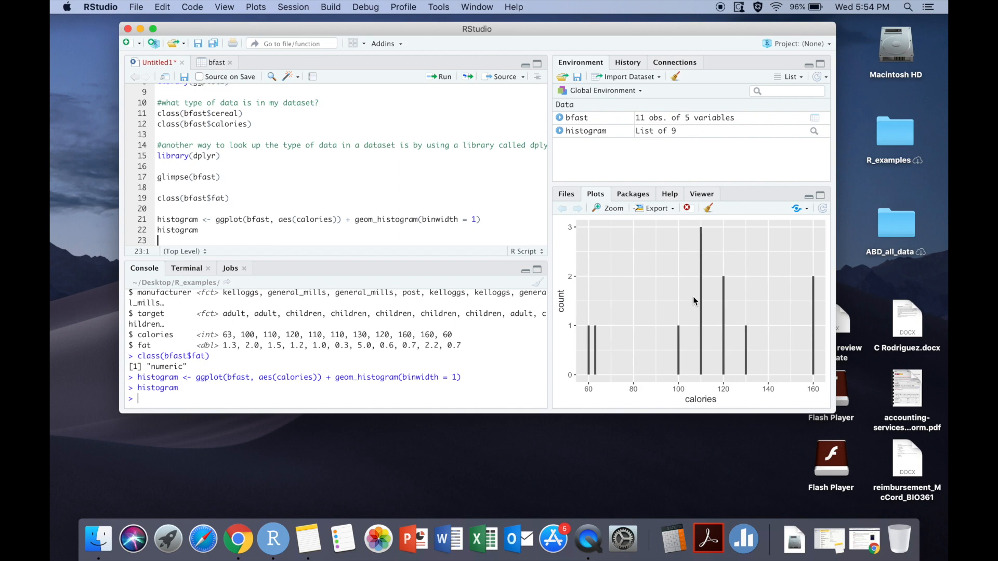
pyautogui.click(476, 219)
pyautogui.press('BackSpace')
pyautogui.write('.5')
pyautogui.click(445, 77)
pyautogui.click(445, 77)
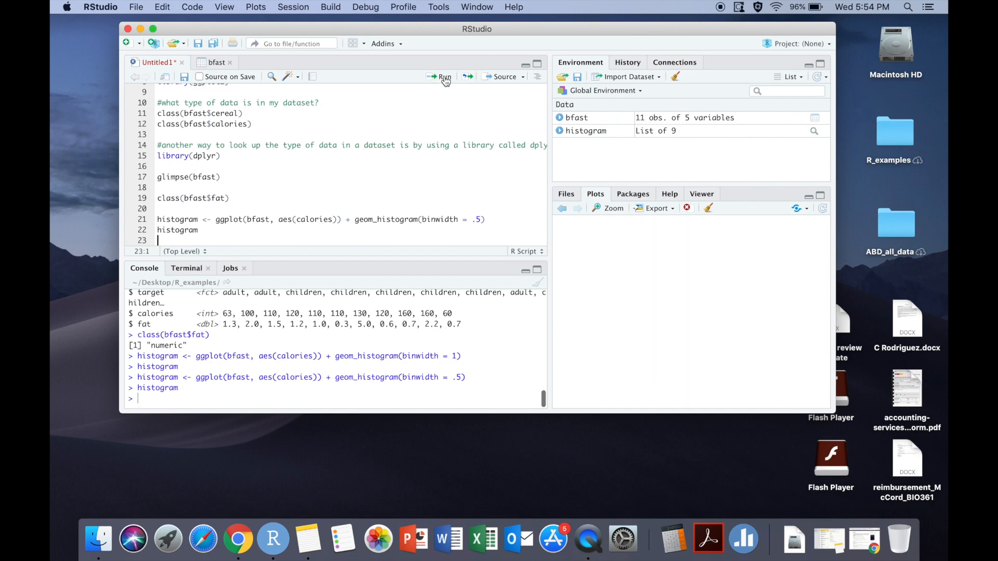
# Change the bin width to 5 and redraw the histogram with wider bars
pyautogui.click(477, 219)
pyautogui.press('BackSpace')
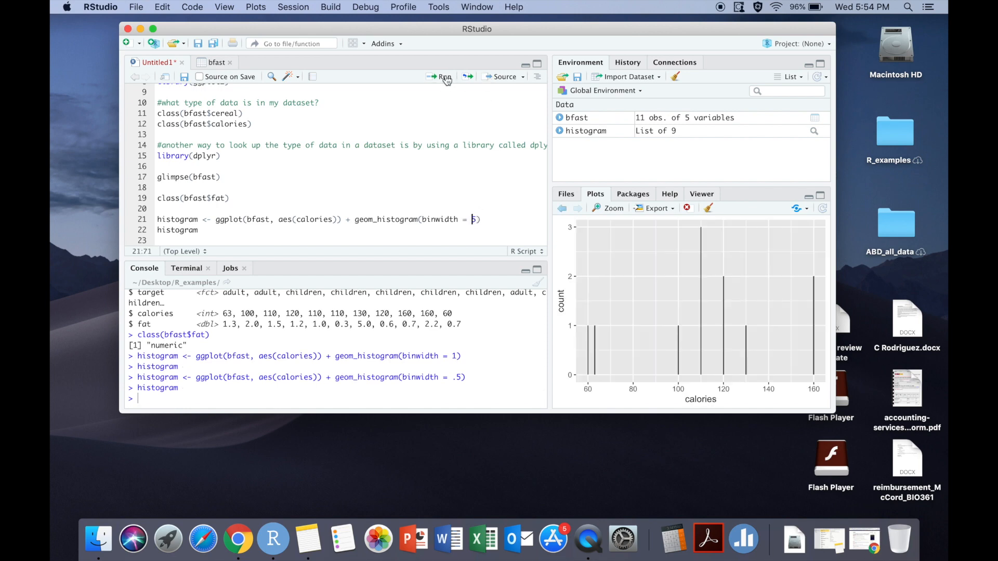
pyautogui.click(445, 77)
pyautogui.click(445, 76)
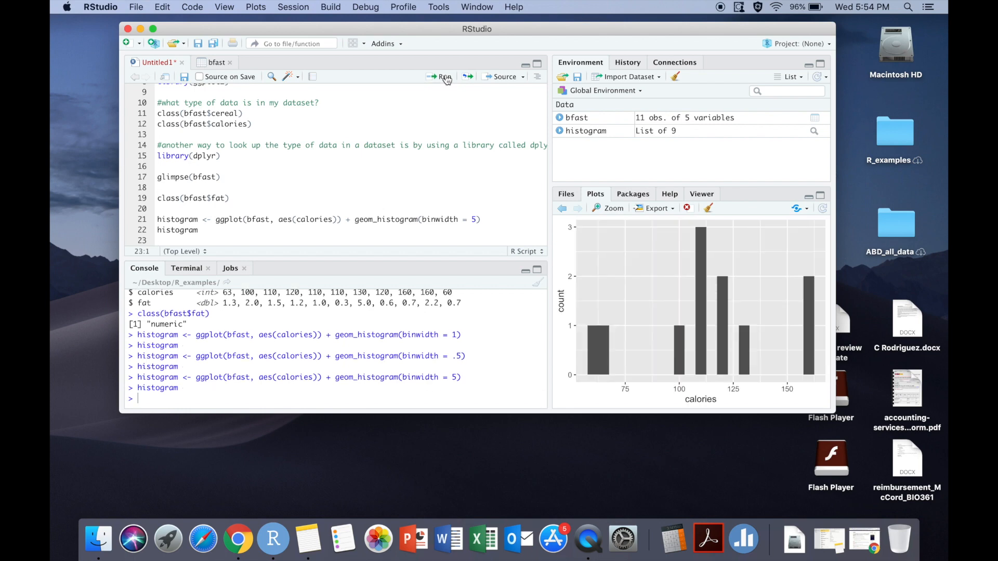
pyautogui.click(476, 219)
pyautogui.click(502, 220)
pyautogui.write('theme')
# Add + theme_classic() to the histogram line, enlarge the window, and redraw the white-background plot
pyautogui.press('BackSpace')
pyautogui.press('BackSpace')
pyautogui.press('BackSpace')
pyautogui.write('theme_')
pyautogui.write('classic(')
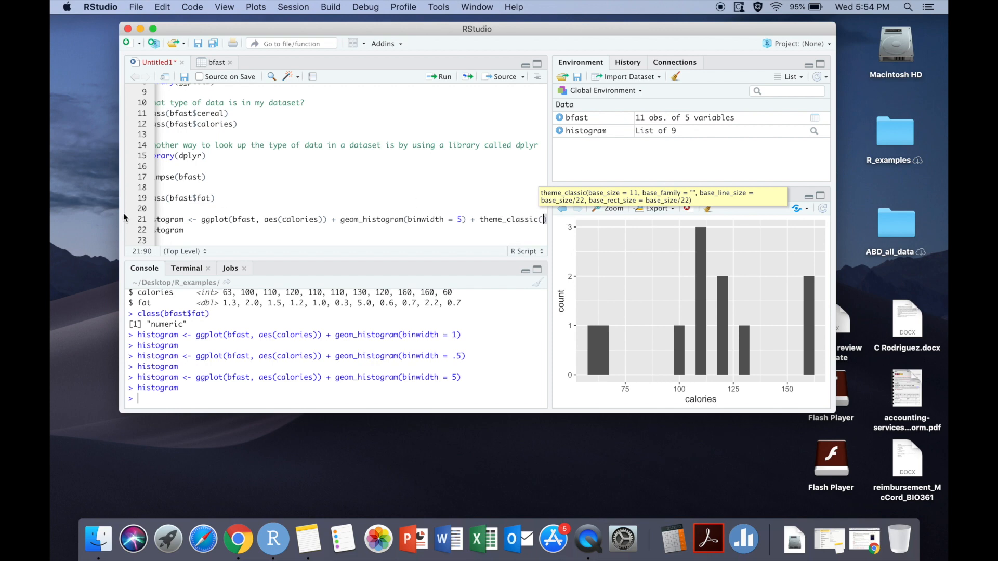
pyautogui.moveTo(118, 214); pyautogui.dragTo(53, 215)
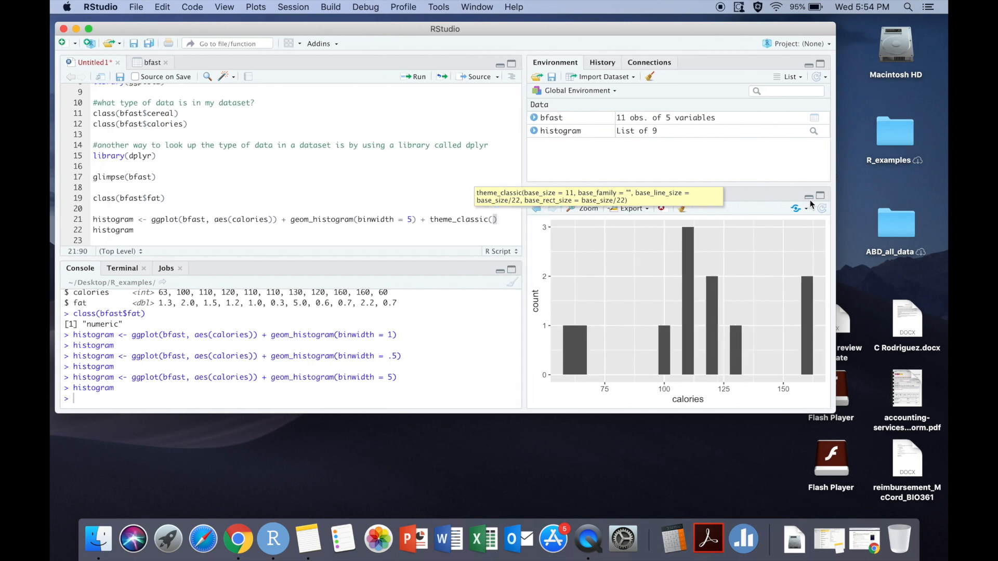
pyautogui.moveTo(839, 196); pyautogui.dragTo(927, 196)
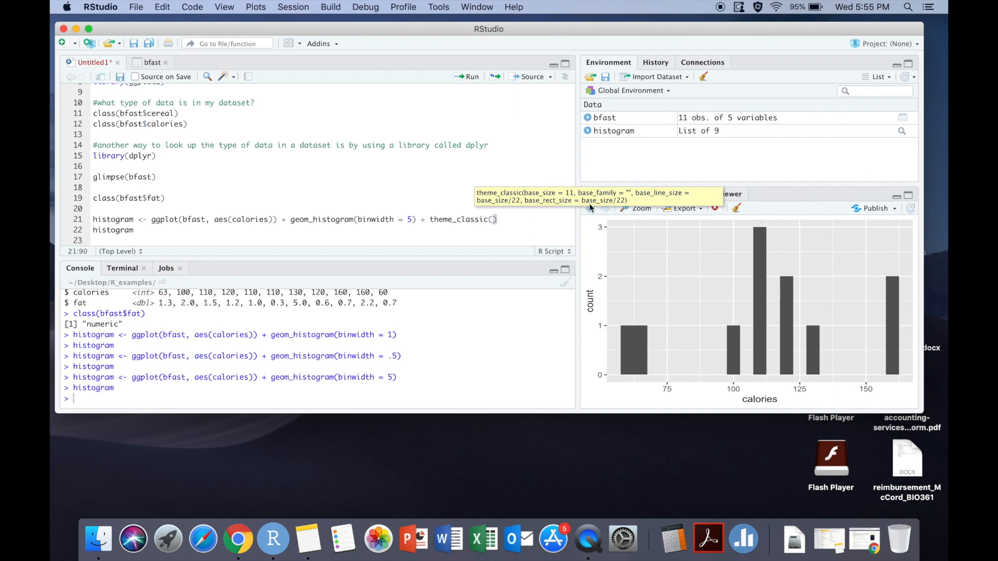
pyautogui.click(471, 77)
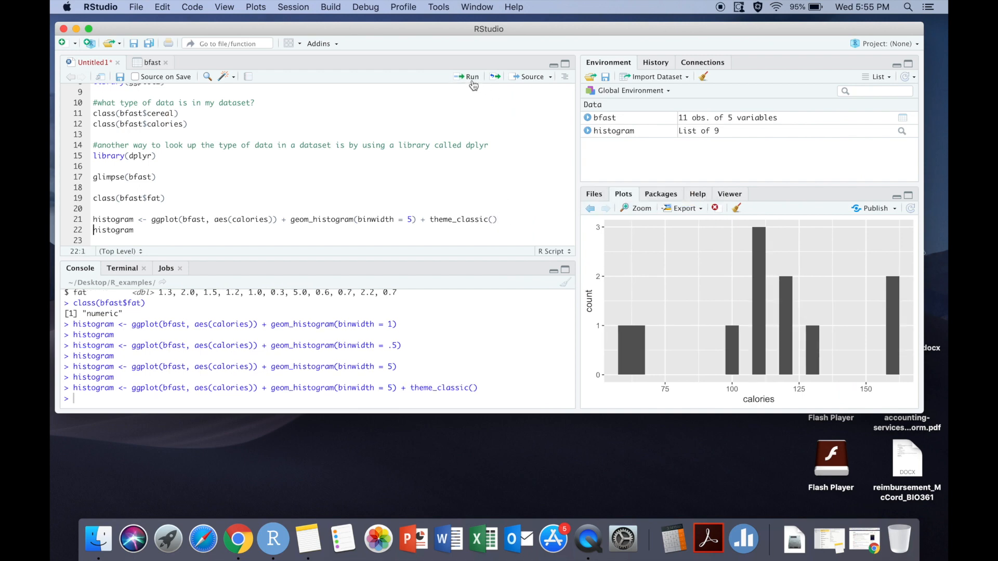
pyautogui.click(471, 78)
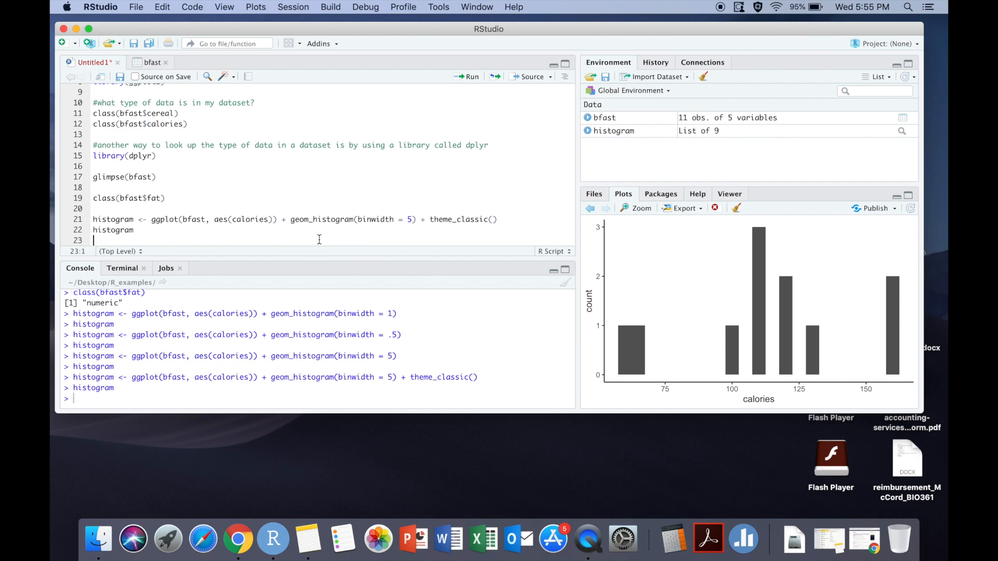
# Insert a new line above the histogram code for a comment
pyautogui.click(215, 209)
pyautogui.press('Return')
pyautogui.write('#t')
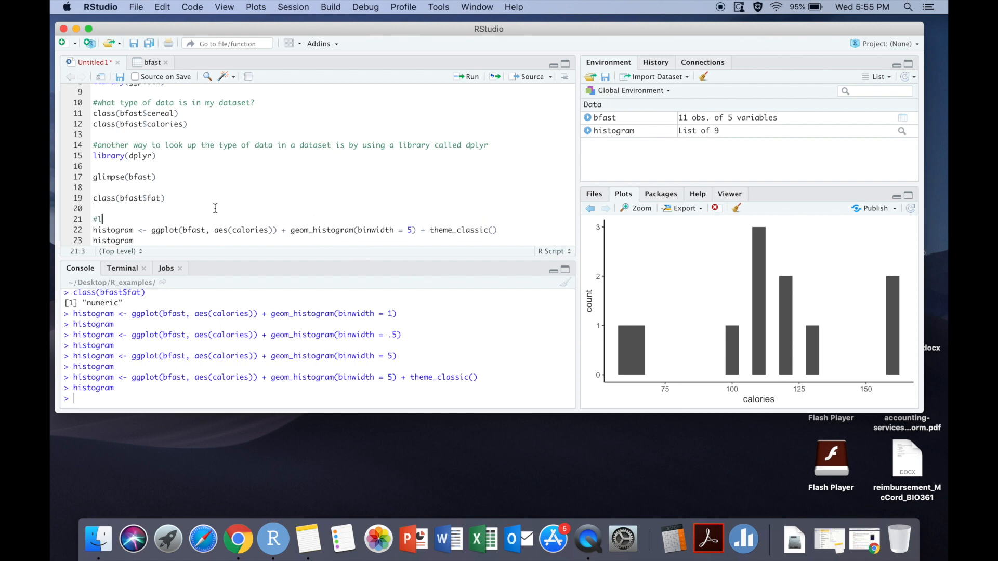
pyautogui.write('his is how you make a')
pyautogui.write(' histogram')
pyautogui.write(':')
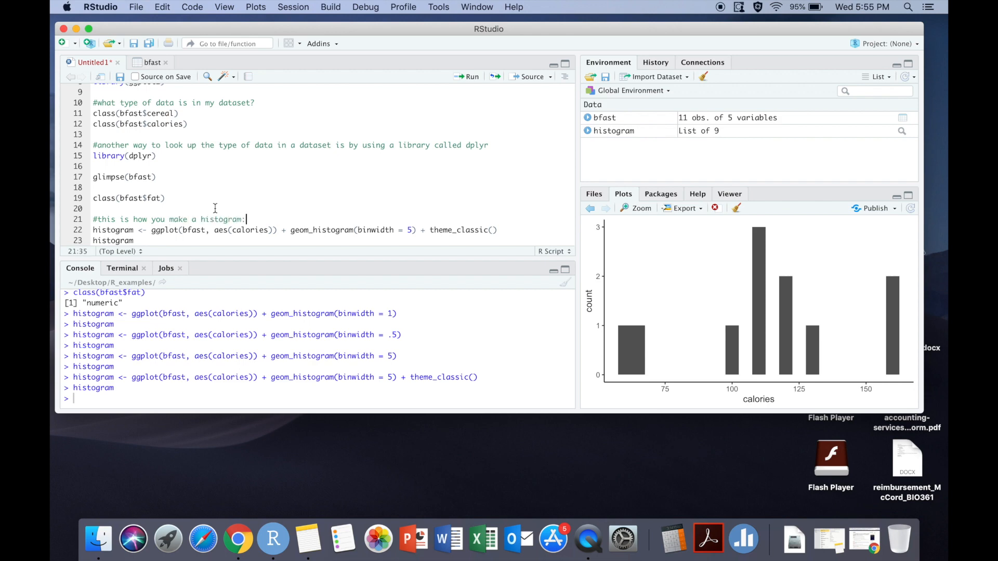
pyautogui.scroll(-1, 214, 219)
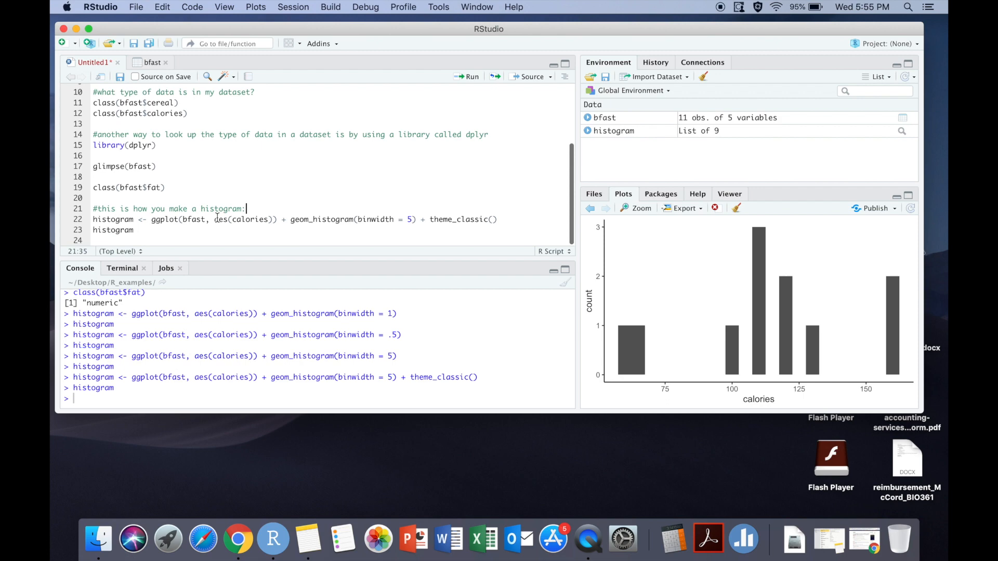
# Write the #let's make a bargraph comment and bargraph <- ggplot(bfast, aes(target)) + geom_bar() + theme_classic()
pyautogui.press('Return')
pyautogui.press('Return')
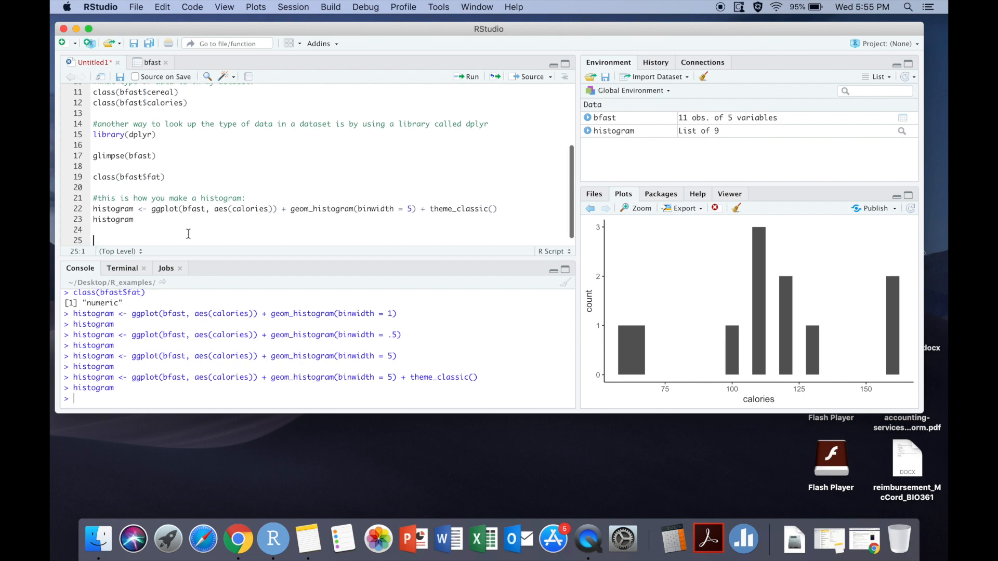
pyautogui.write('#lets m')
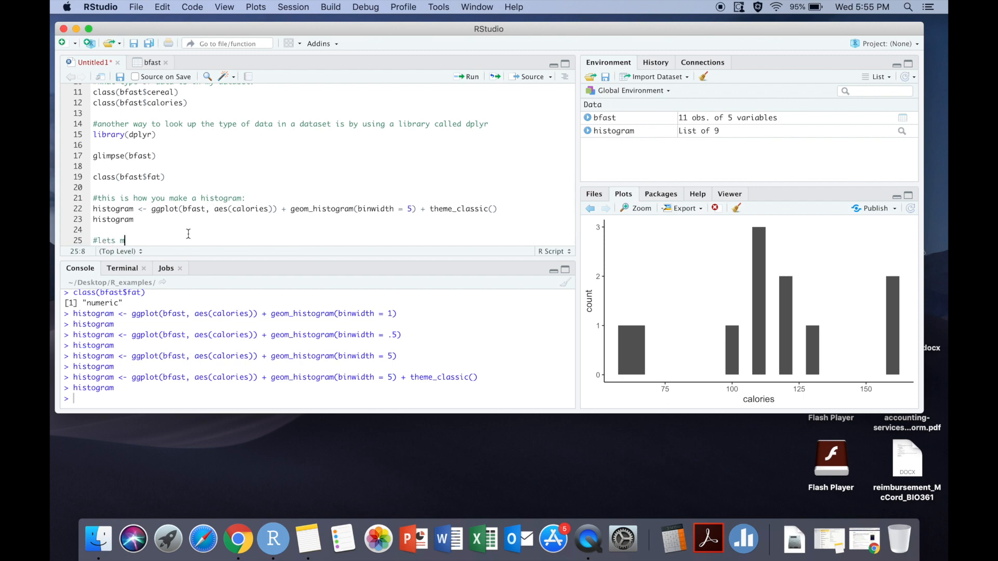
pyautogui.press('BackSpace')
pyautogui.press('BackSpace')
pyautogui.press('BackSpace')
pyautogui.write("'s make")
pyautogui.scroll(-1, 215, 184)
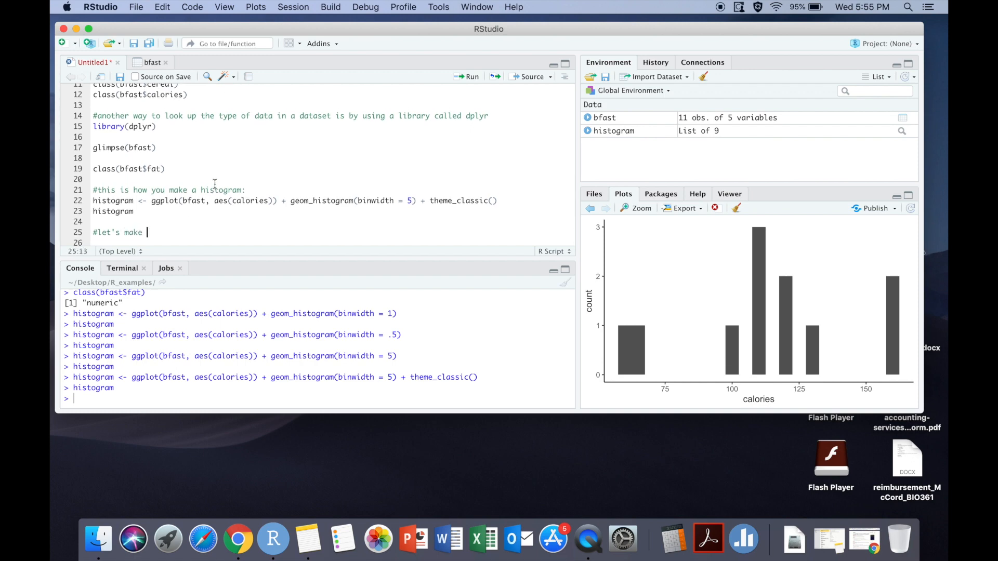
pyautogui.write('a bargraph')
pyautogui.press('Return')
pyautogui.write('bargrap')
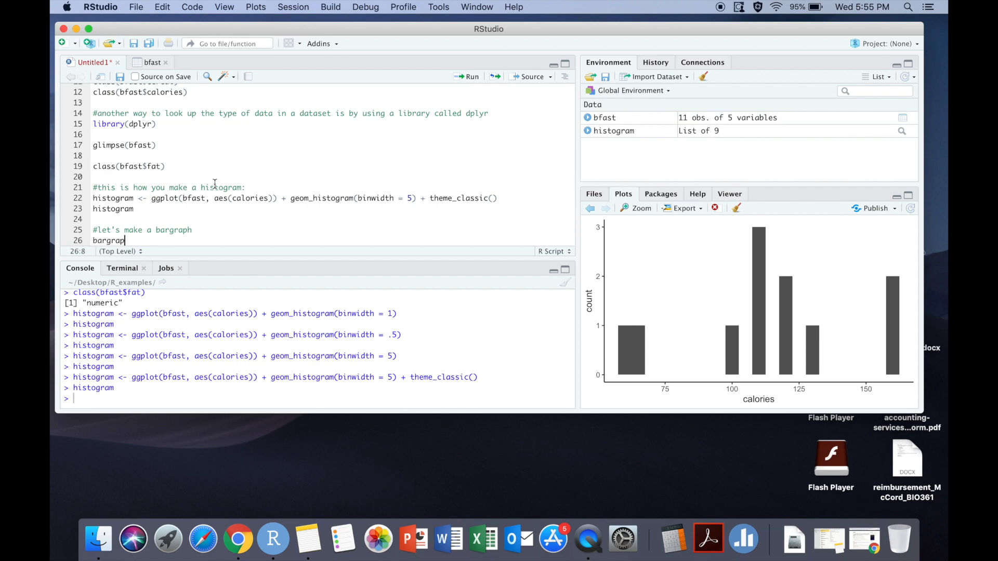
pyautogui.write('h <- ')
pyautogui.write('ggplot')
pyautogui.write('(bfa')
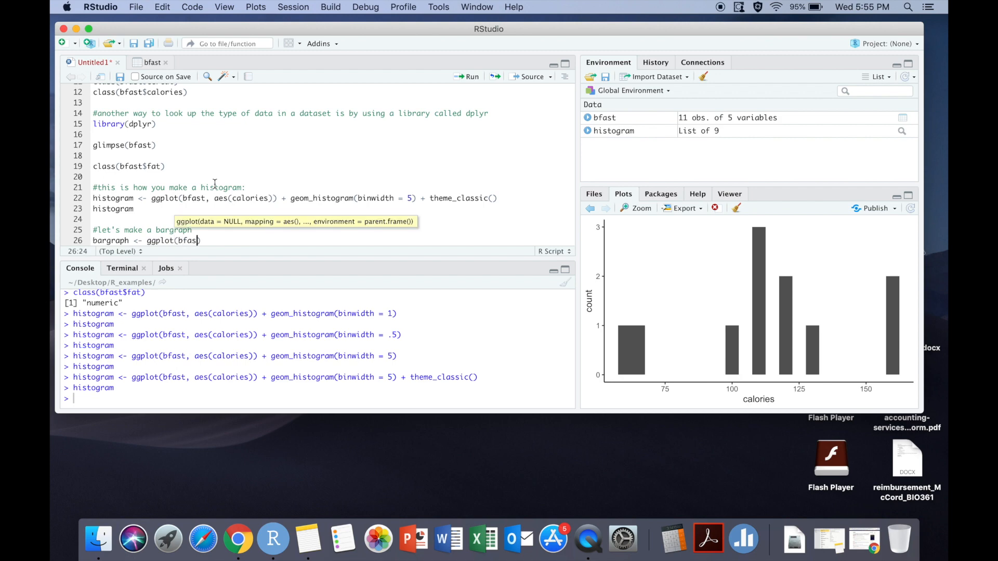
pyautogui.write('st, aes(')
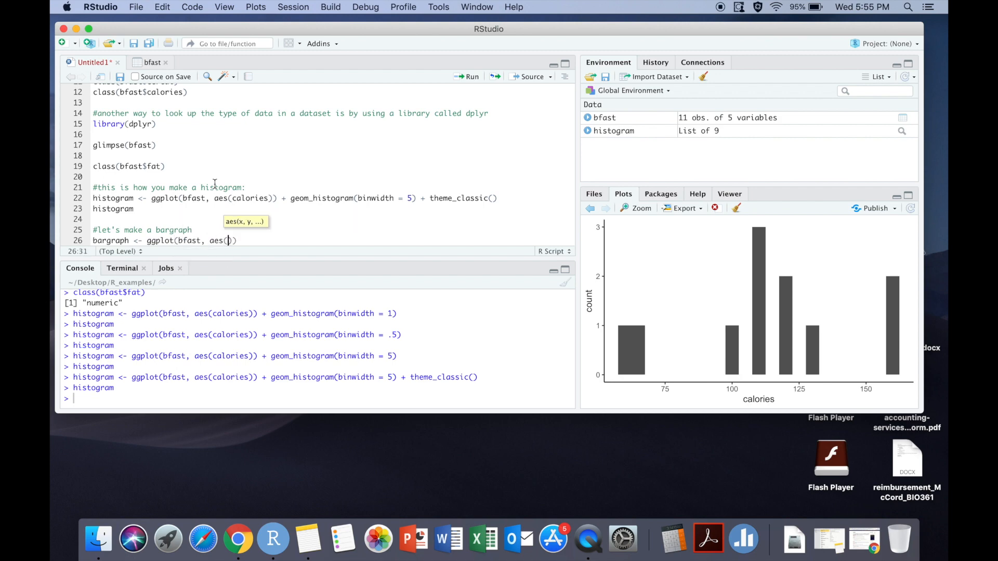
pyautogui.write('target')
pyautogui.press('Right')
pyautogui.press('Right')
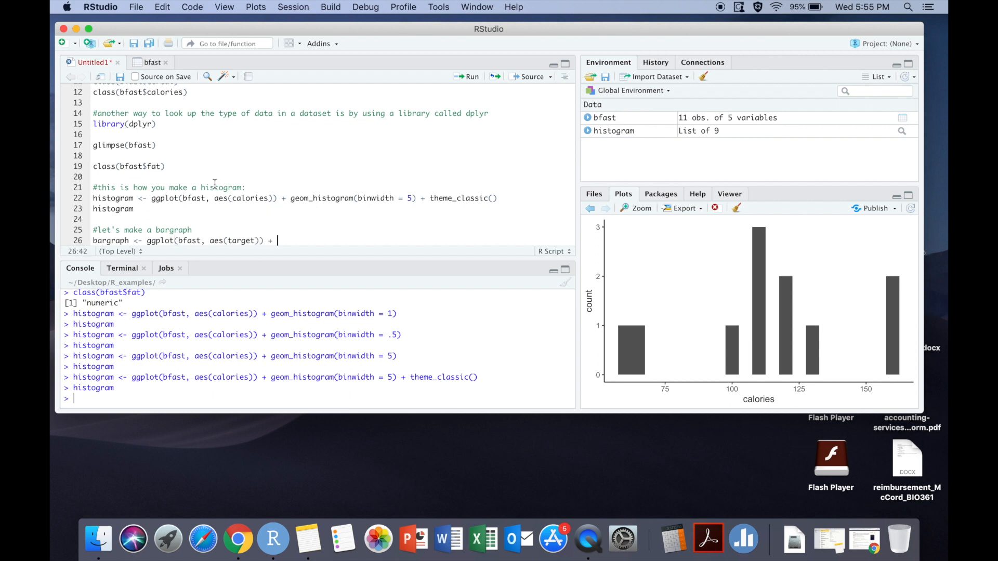
pyautogui.write('geom_bar')
pyautogui.write('(')
pyautogui.press('Right')
pyautogui.write('+ ')
pyautogui.write('theme_')
pyautogui.write('classic(')
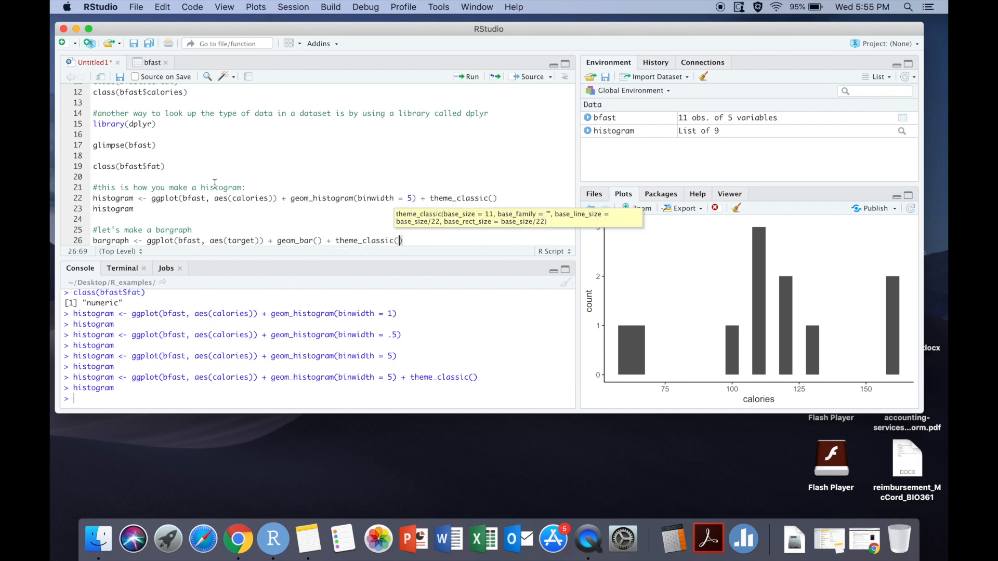
# Run the bargraph assignment and display line, plotting adult versus children counts
pyautogui.click(471, 76)
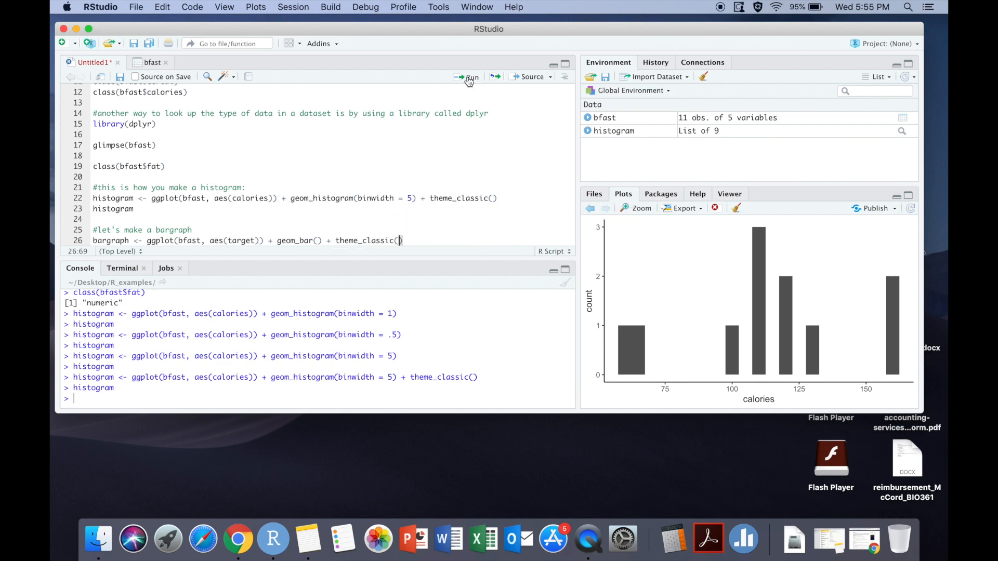
pyautogui.write('bargr')
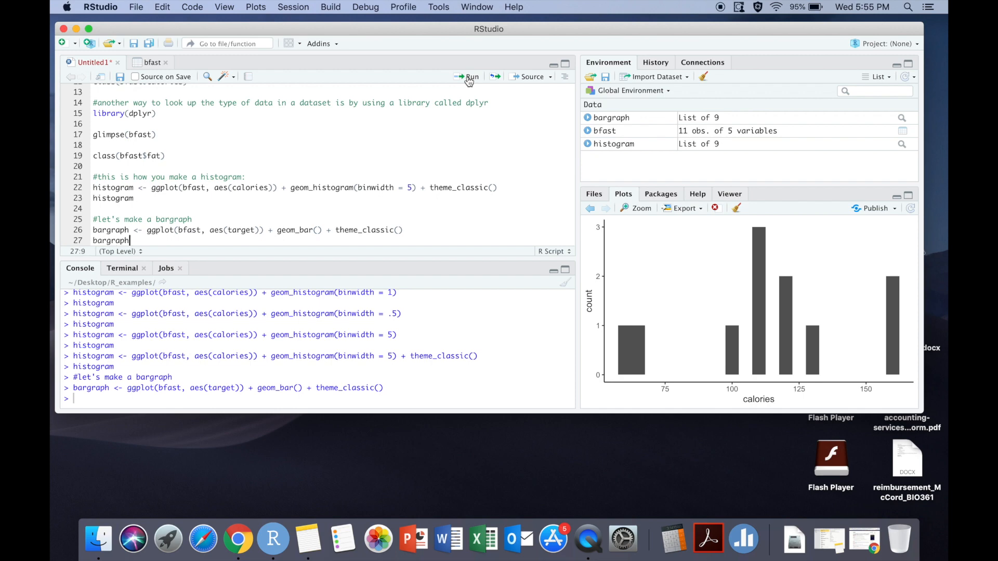
pyautogui.write('aph')
pyautogui.click(471, 77)
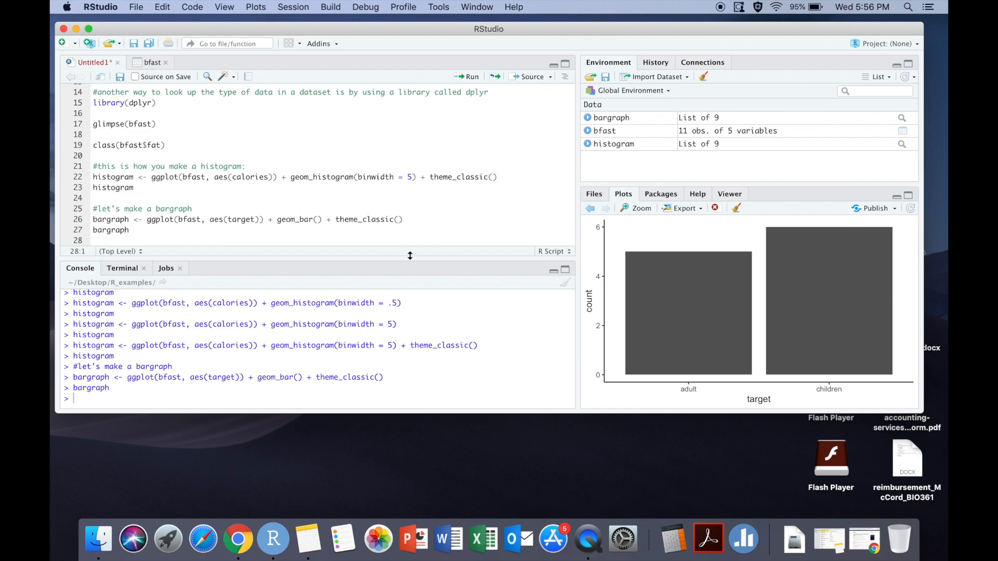
pyautogui.press('Return')
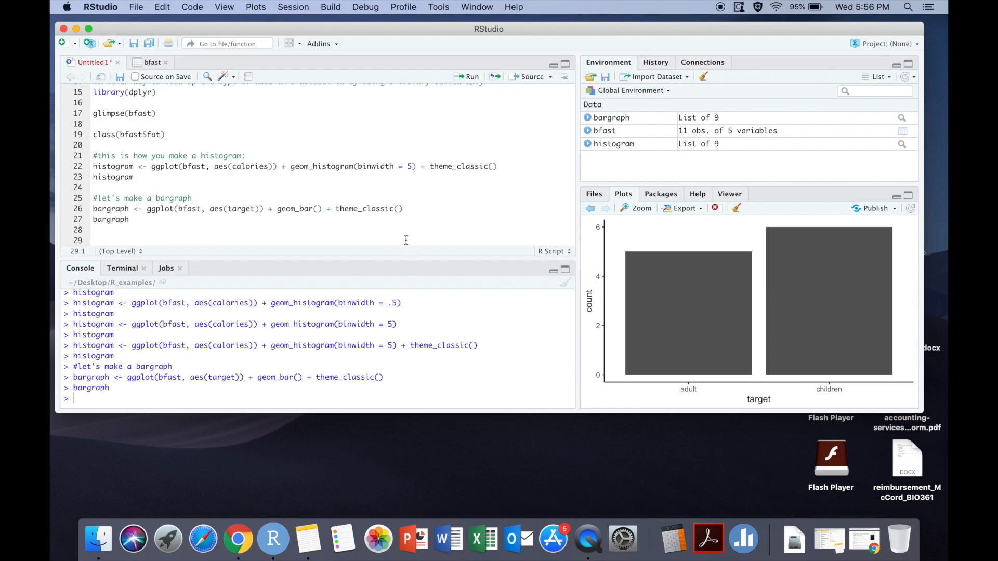
pyautogui.write("#let's make a ")
pyautogui.write('boxplo')
pyautogui.write('t')
# Write the boxplot of fat by target with geom_boxplot() + theme_classic() and run it to draw the boxes
pyautogui.press('Return')
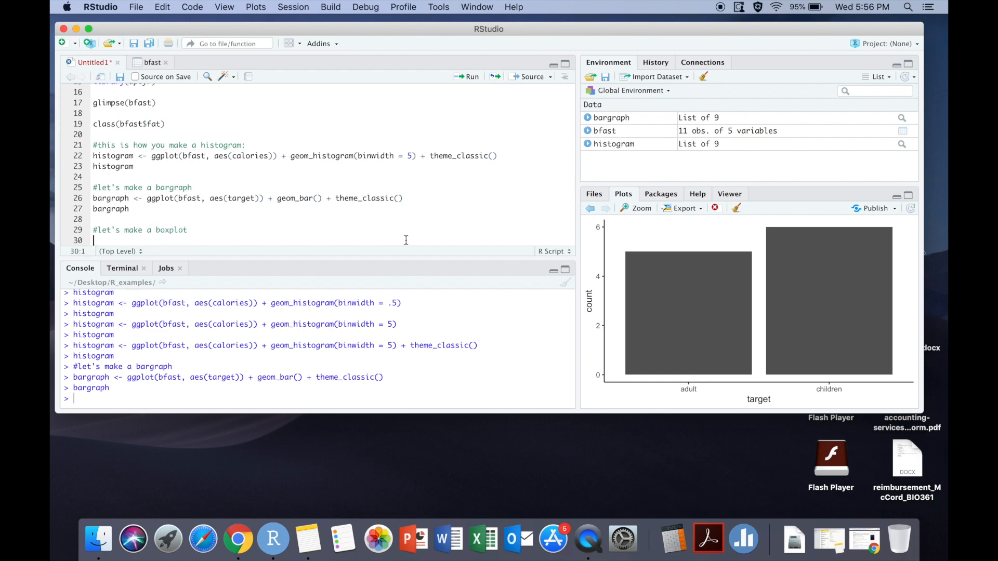
pyautogui.write('ggplot')
pyautogui.write('(bfast, aes')
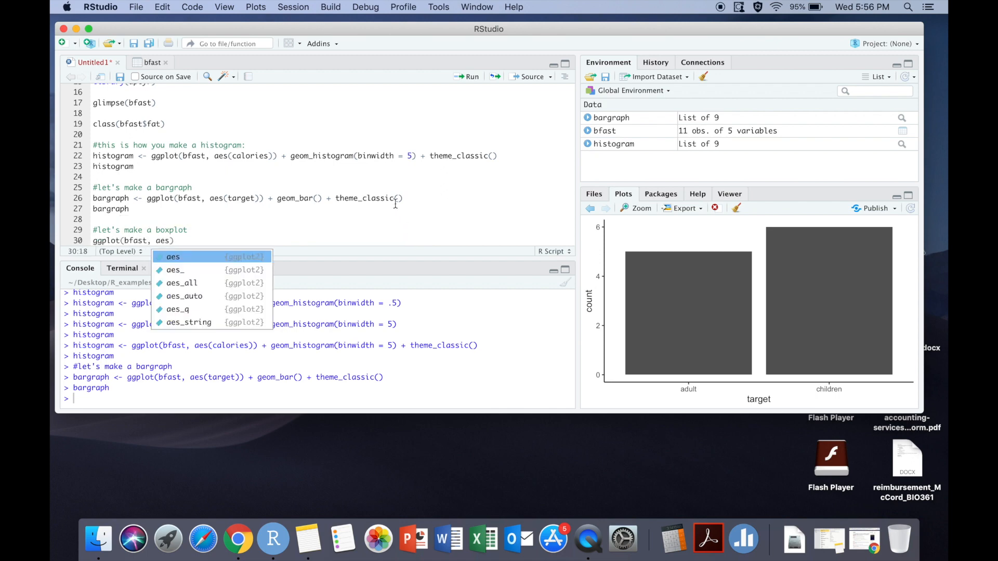
pyautogui.write('(')
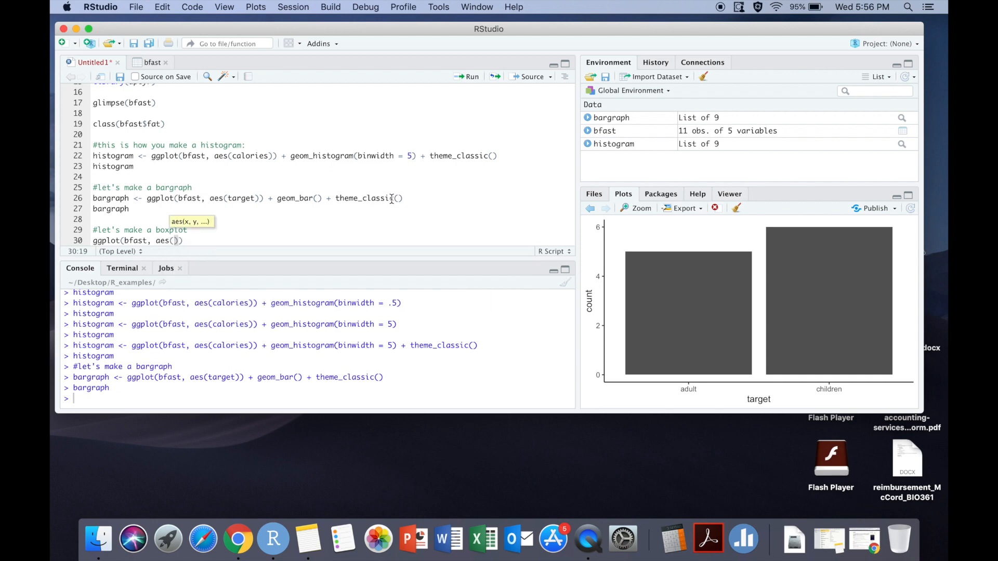
pyautogui.write('x = targ')
pyautogui.write('et, ')
pyautogui.write('y')
pyautogui.press('BackSpace')
pyautogui.write('= ')
pyautogui.write('f')
pyautogui.write('at')
pyautogui.press('Right')
pyautogui.press('Right')
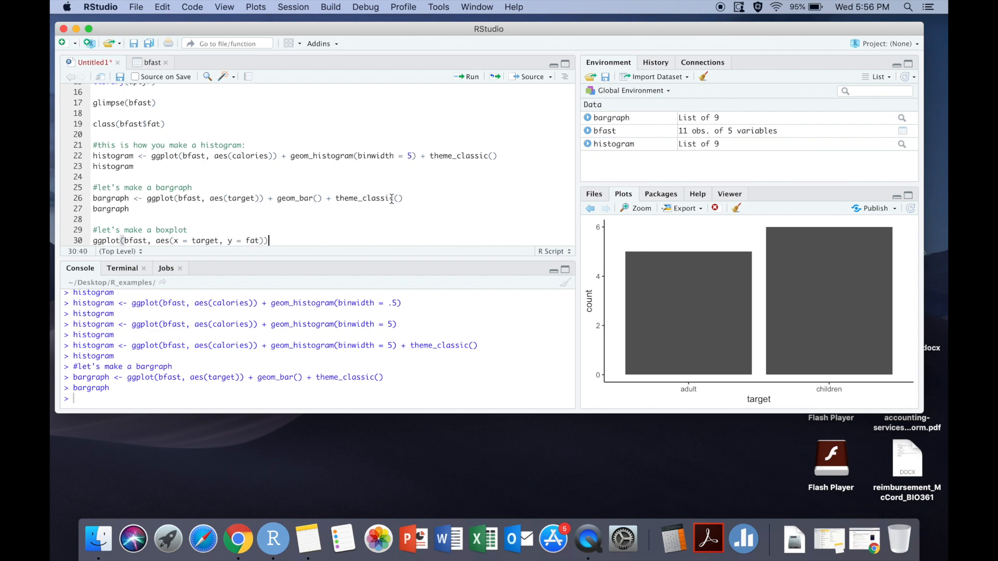
pyautogui.write('+ ')
pyautogui.write('geom_')
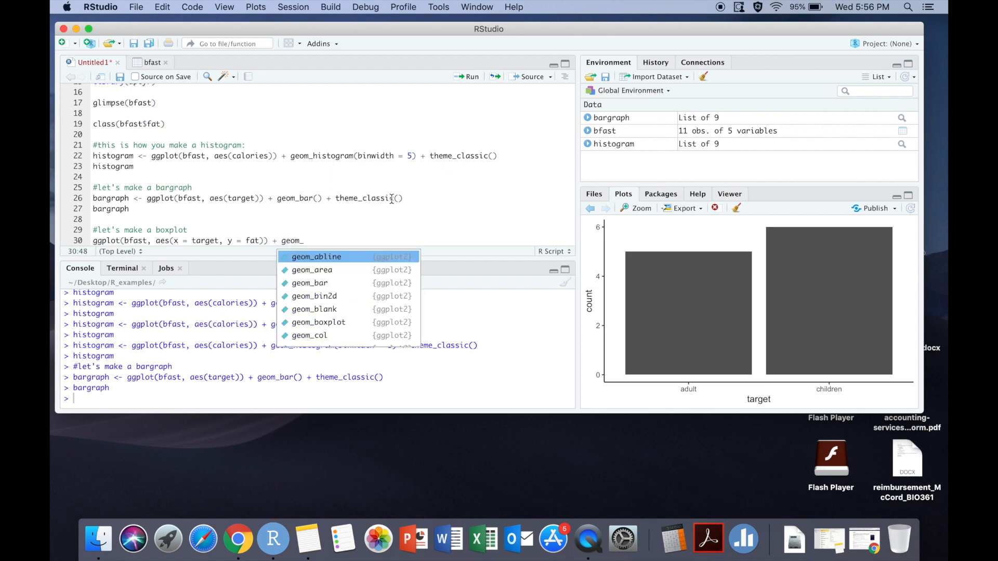
pyautogui.write('boxplot')
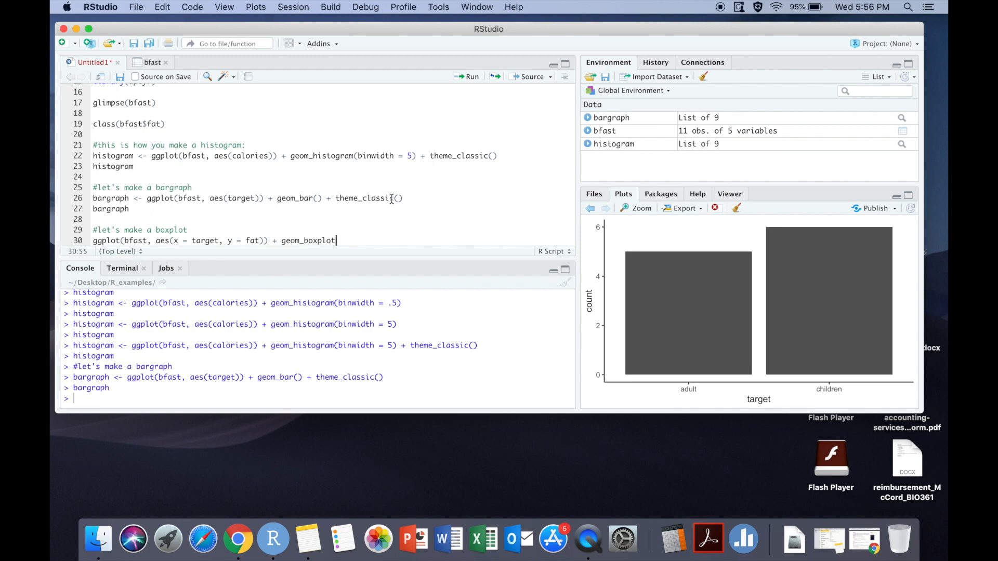
pyautogui.write('()')
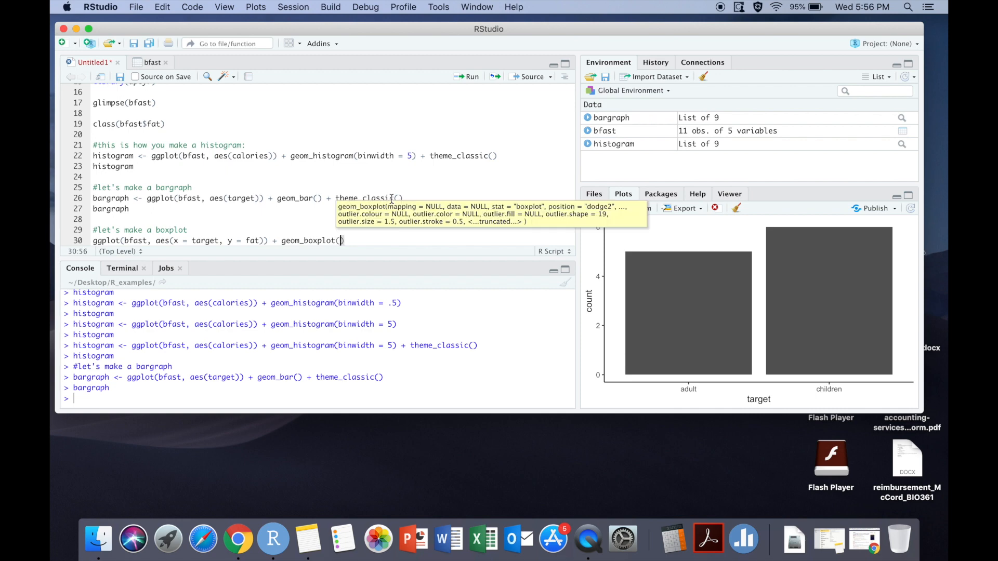
pyautogui.write(' + theme')
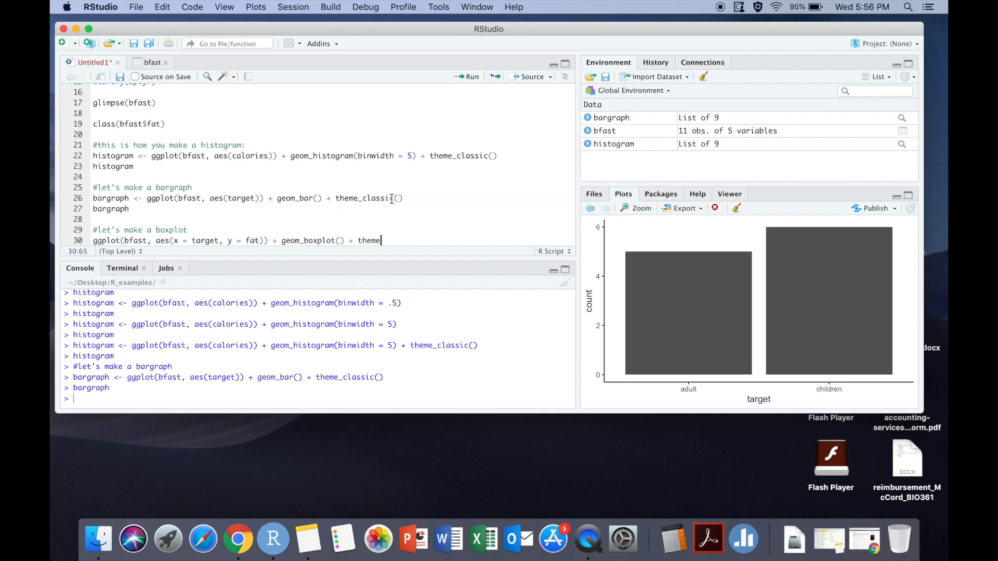
pyautogui.write('_class')
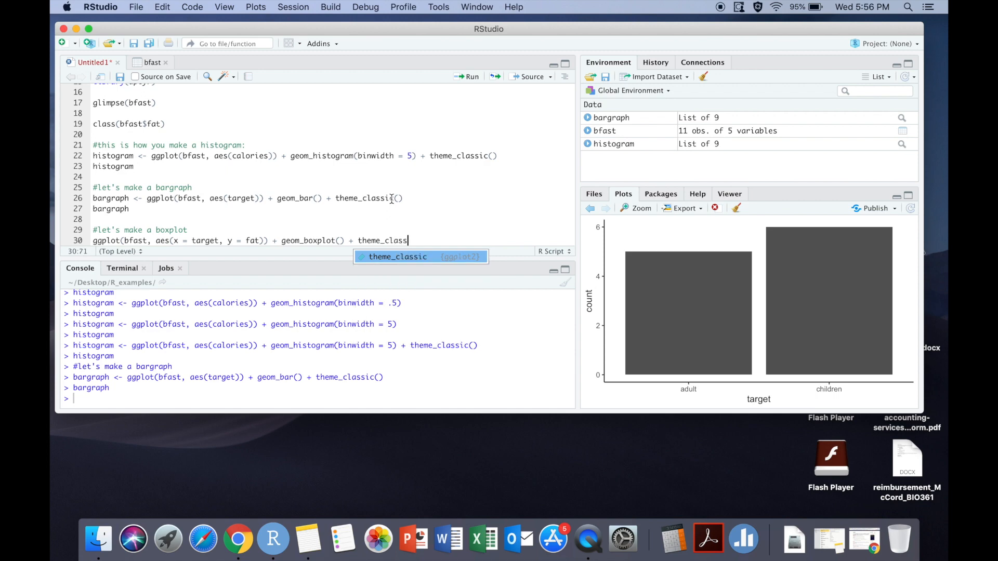
pyautogui.write('ic(')
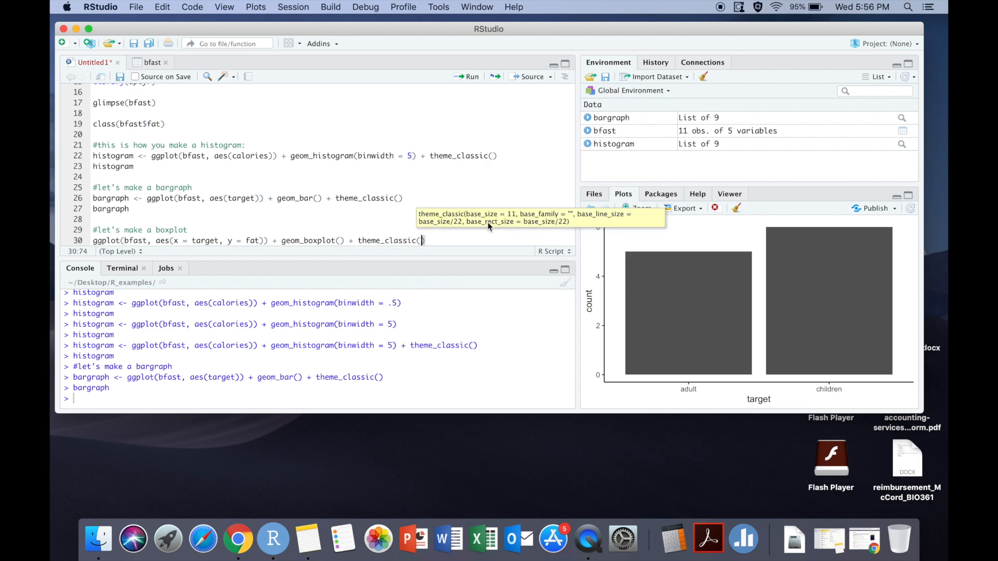
pyautogui.click(450, 241)
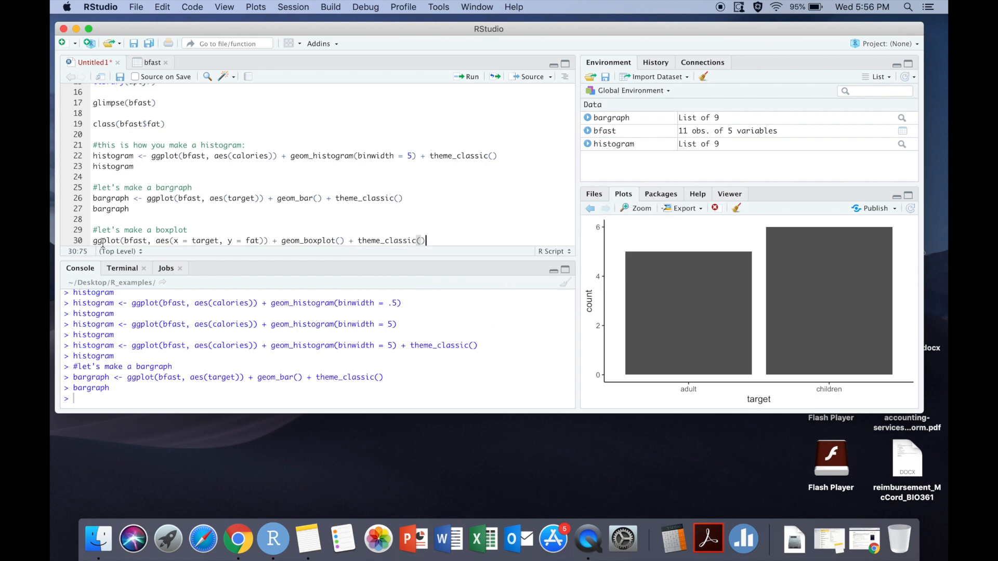
pyautogui.click(466, 77)
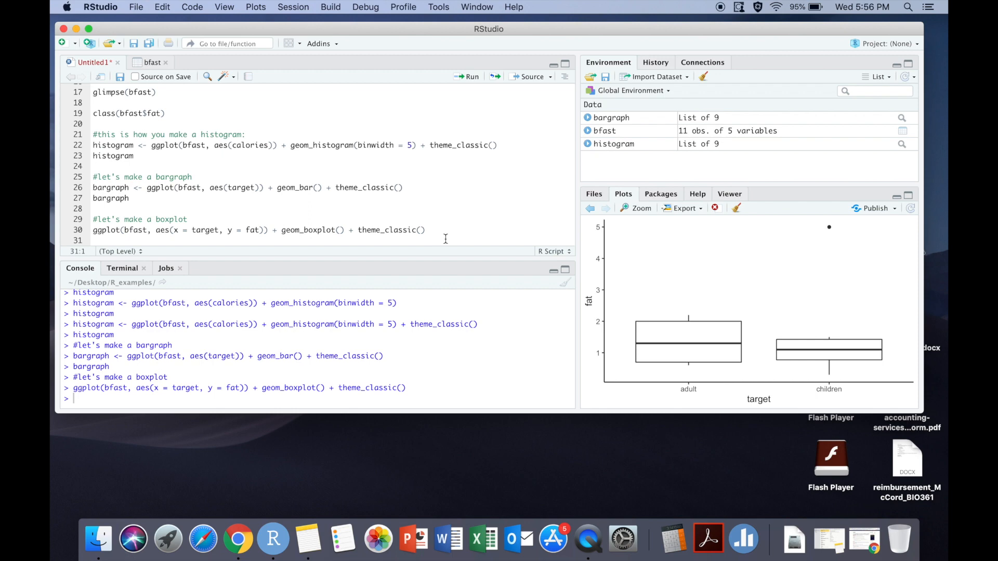
pyautogui.press('Return')
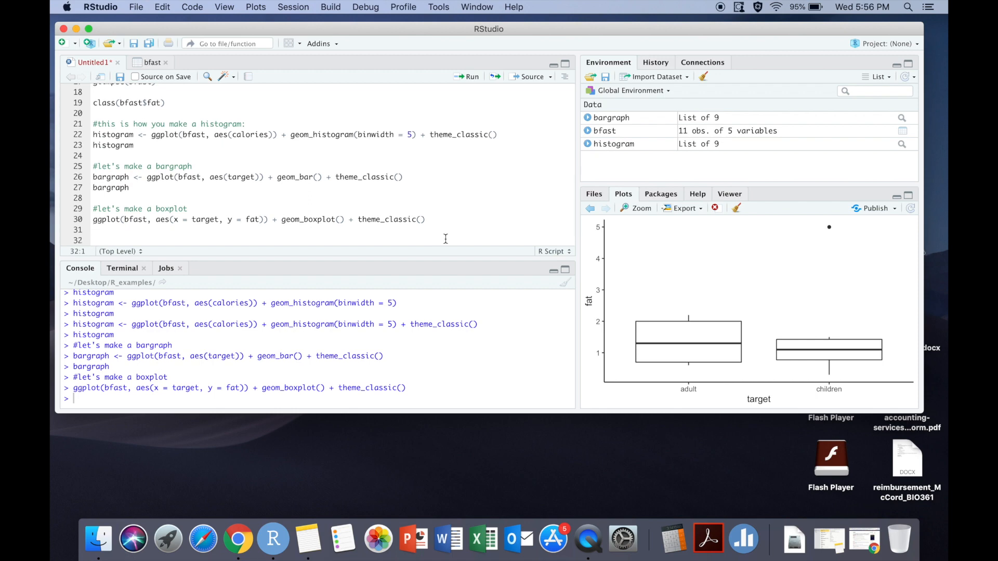
pyautogui.write('#lets')
# Write the grouped bar graph comment and ggplot(bfast, aes(x = target, fill = manufacturer))
pyautogui.press('BackSpace')
pyautogui.write('make a')
pyautogui.write(' grouped bar graph')
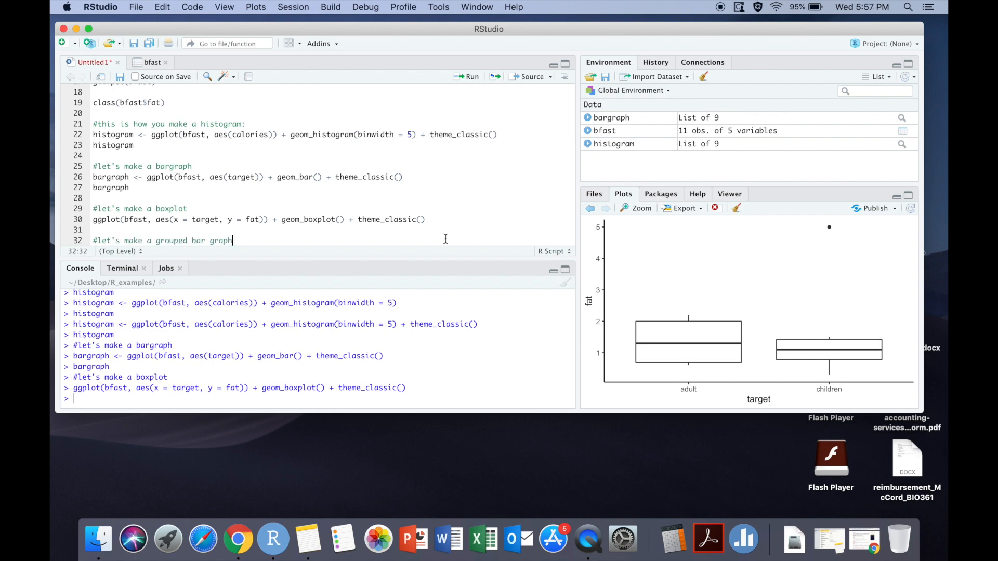
pyautogui.press('Return')
pyautogui.write('ggplot(')
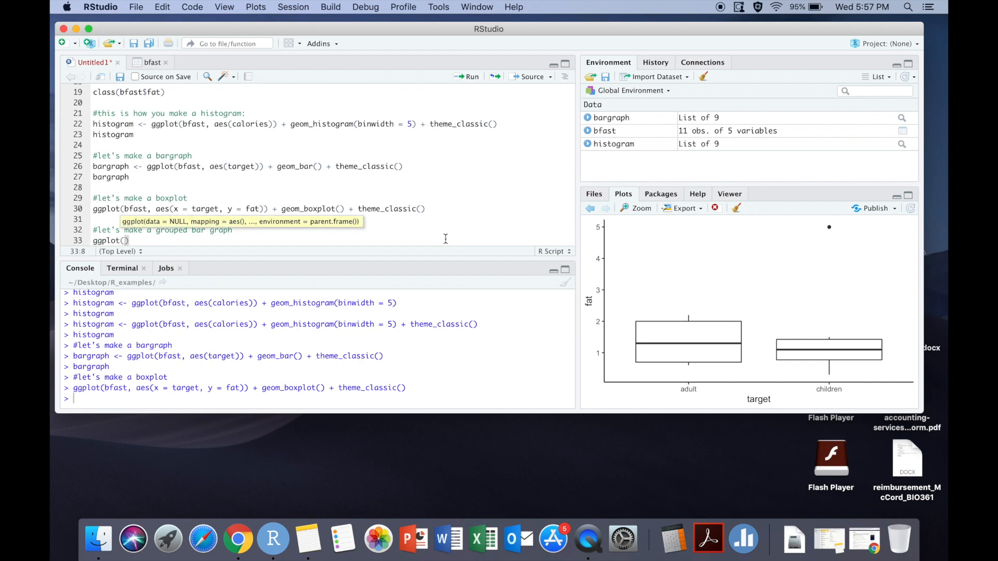
pyautogui.write('bfast, ')
pyautogui.write('aes(')
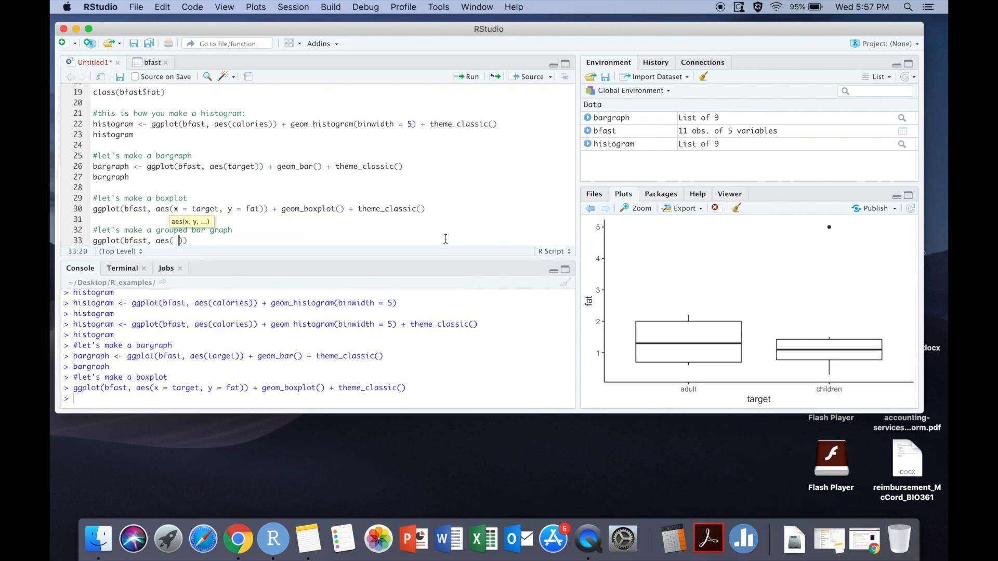
pyautogui.write(' x = tar')
pyautogui.write('get, gi')
pyautogui.press('BackSpace')
pyautogui.press('BackSpace')
pyautogui.write('fill = manu')
pyautogui.write('fac')
pyautogui.press('BackSpace')
pyautogui.press('BackSpace')
pyautogui.press('BackSpace')
pyautogui.write('fact')
pyautogui.write('urer')
pyautogui.press('Right')
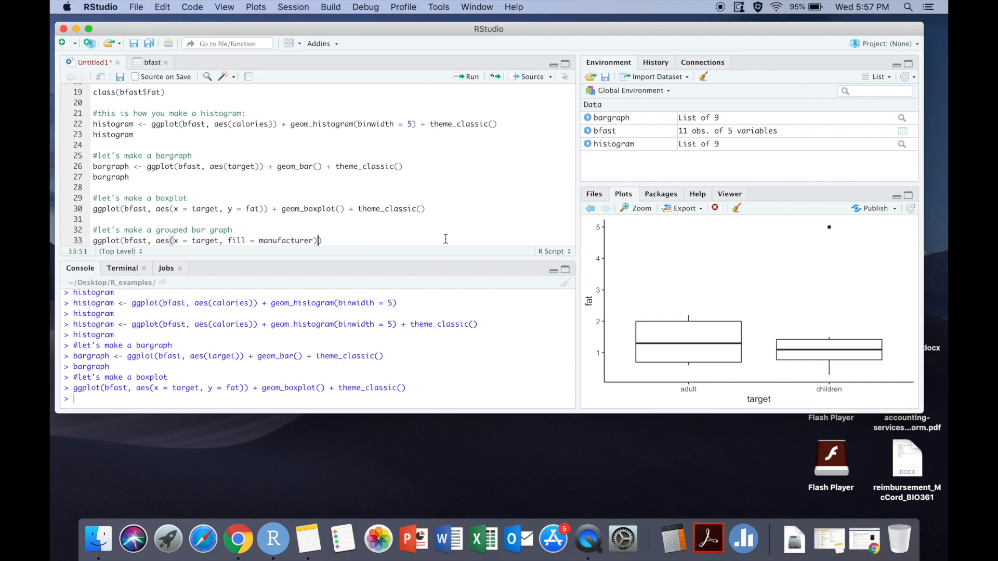
pyautogui.write(')')
pyautogui.write(' + geom')
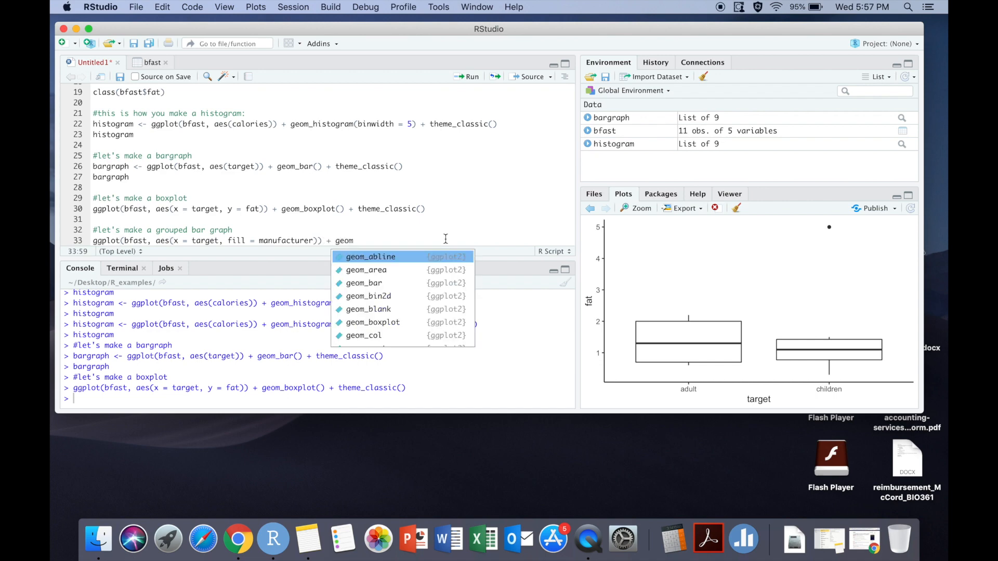
pyautogui.write('_bar')
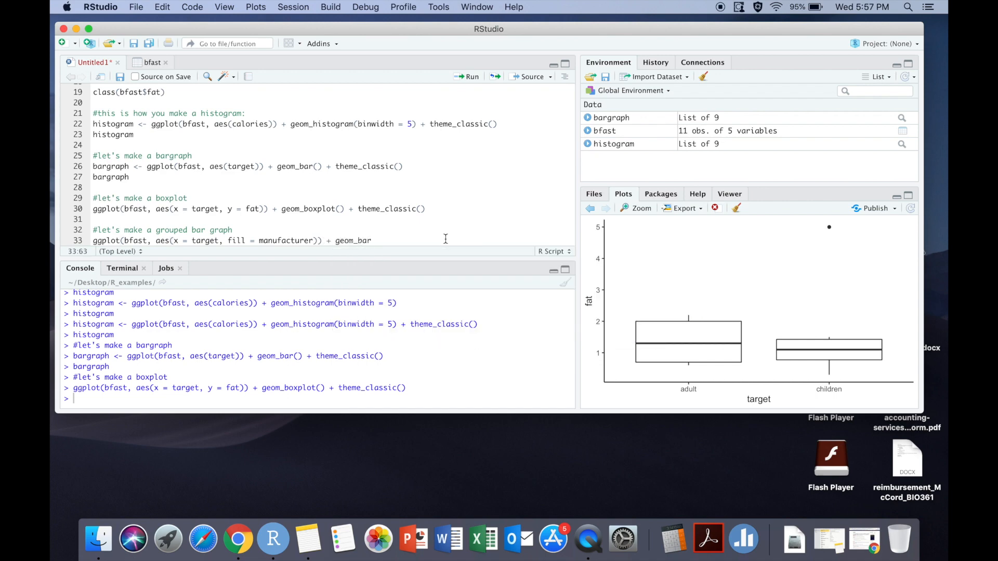
pyautogui.write('(')
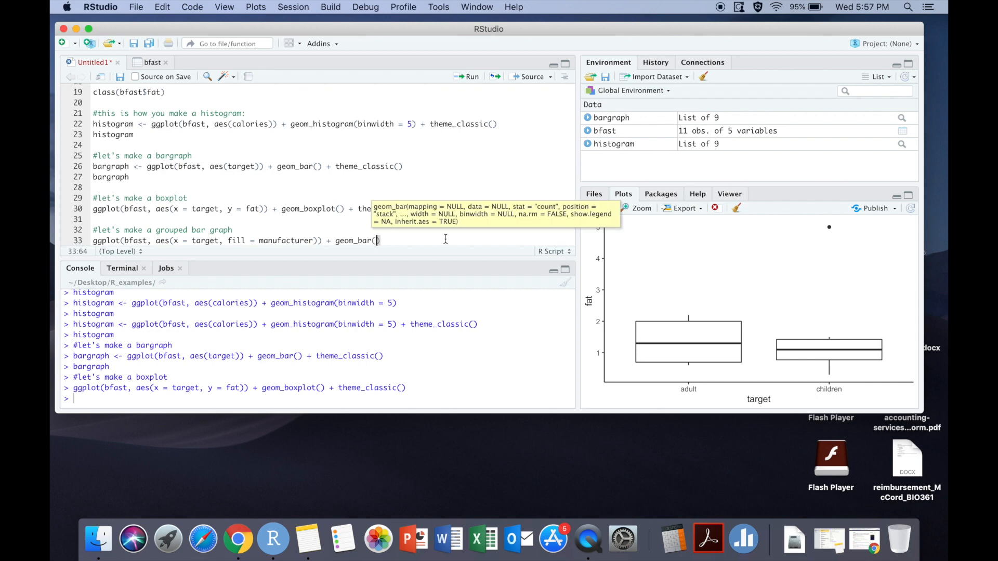
pyautogui.write('position')
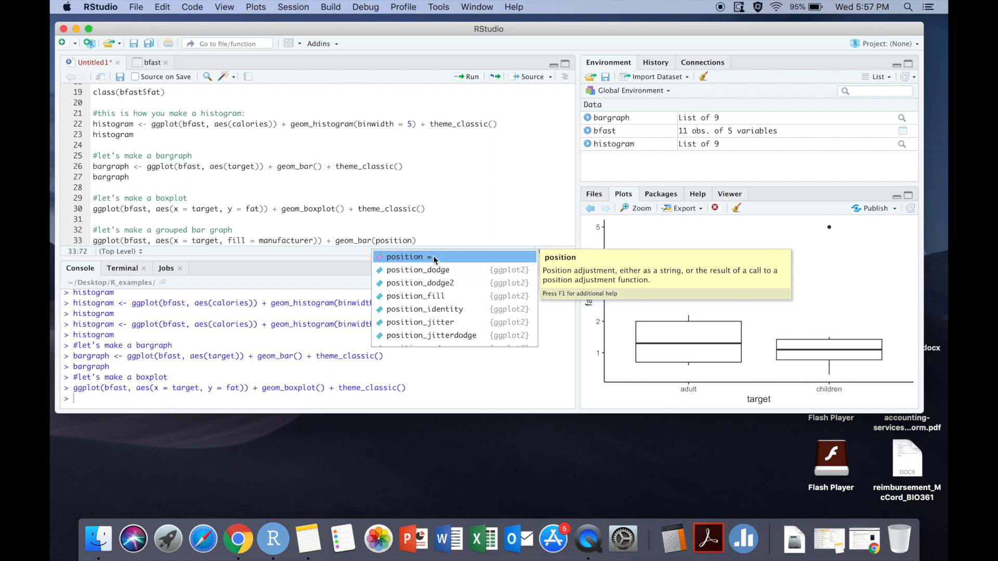
# Add geom_bar(position = position_dodge()) and run the grouped bar graph line
pyautogui.click(435, 258)
pyautogui.write('os')
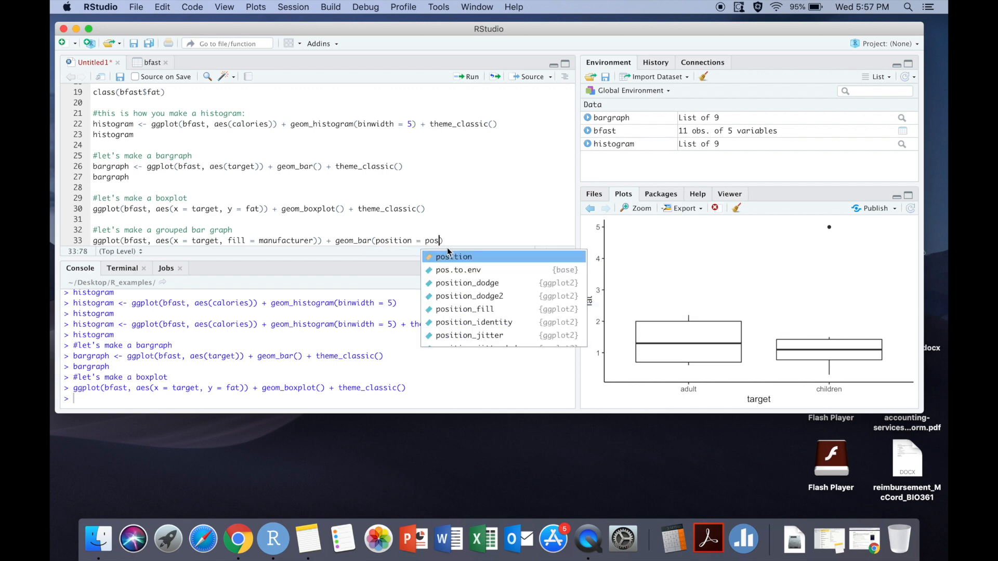
pyautogui.write('iti')
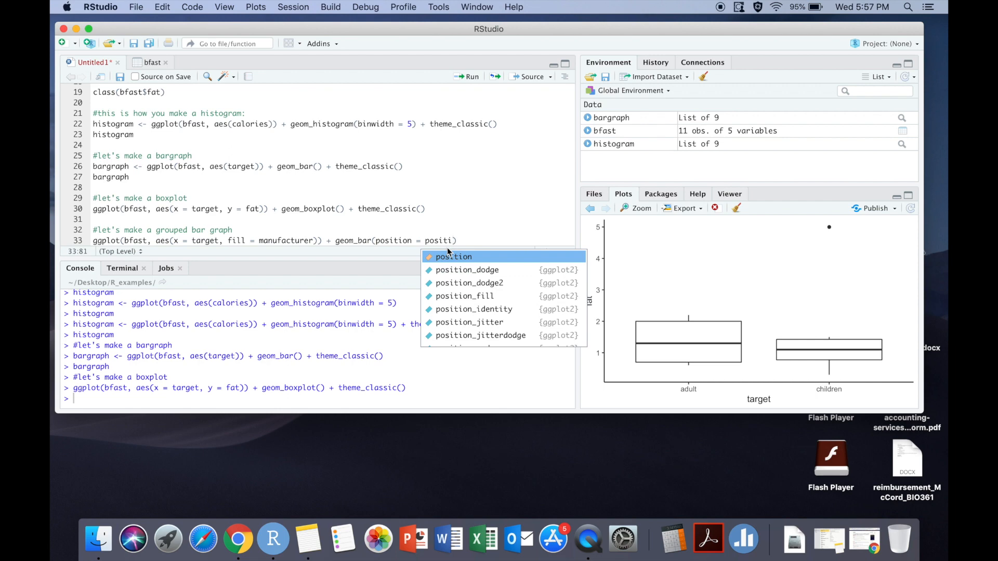
pyautogui.write('on_d')
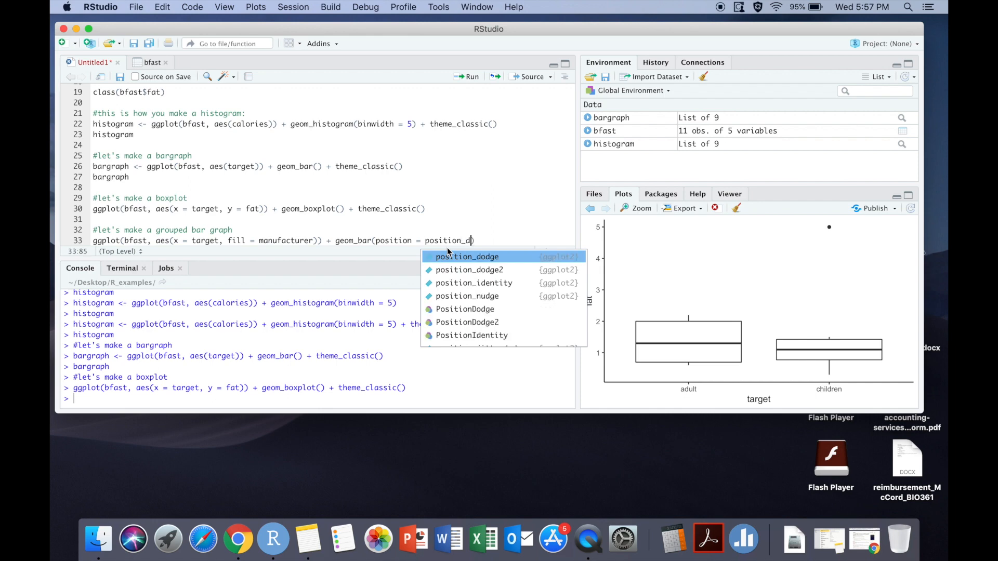
pyautogui.write('odge(')
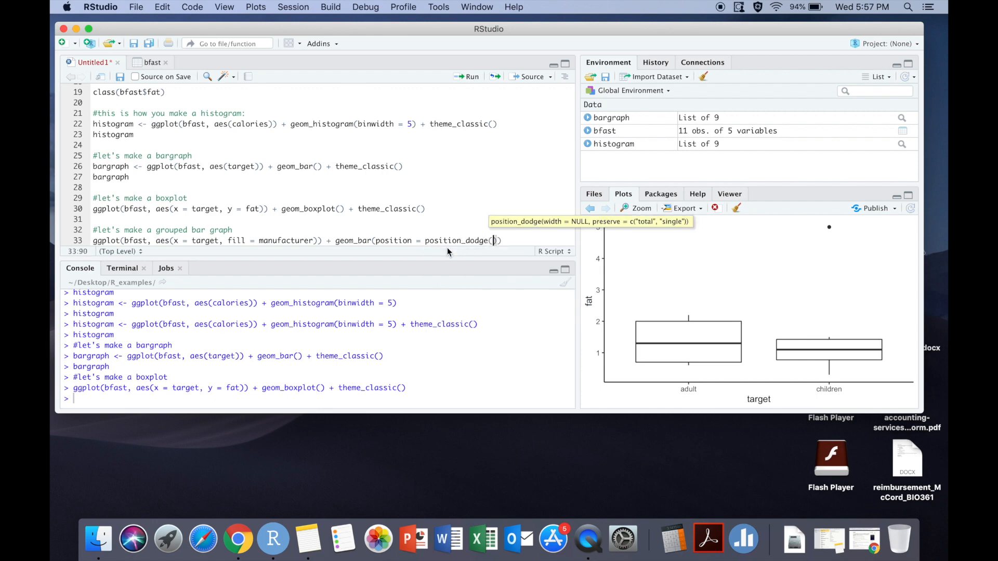
pyautogui.click(472, 78)
pyautogui.write(')')
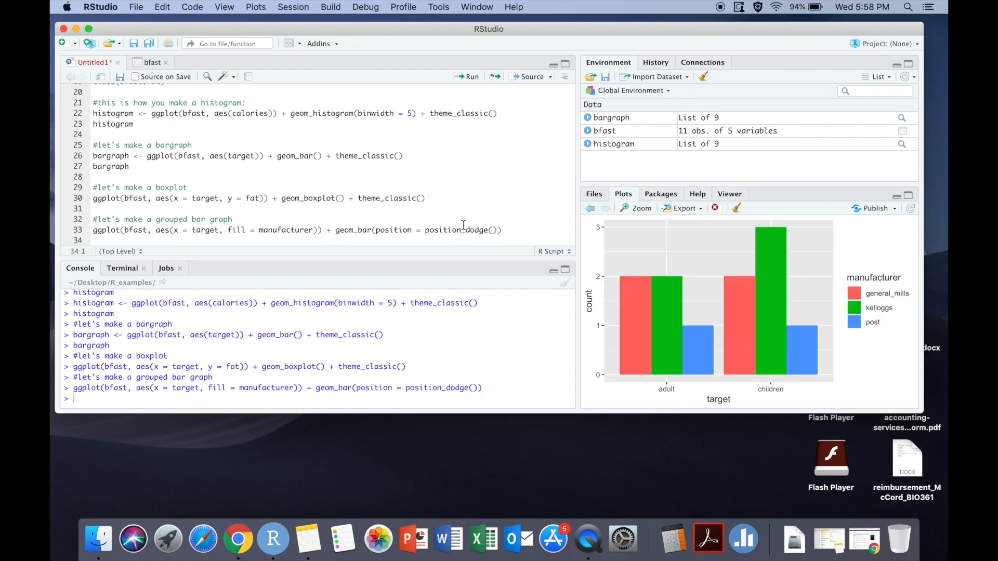
# Add several blank lines below the grouped bar graph code and move to one for the next chart
pyautogui.click(523, 229)
pyautogui.press('Return')
pyautogui.press('Return')
pyautogui.press('Return')
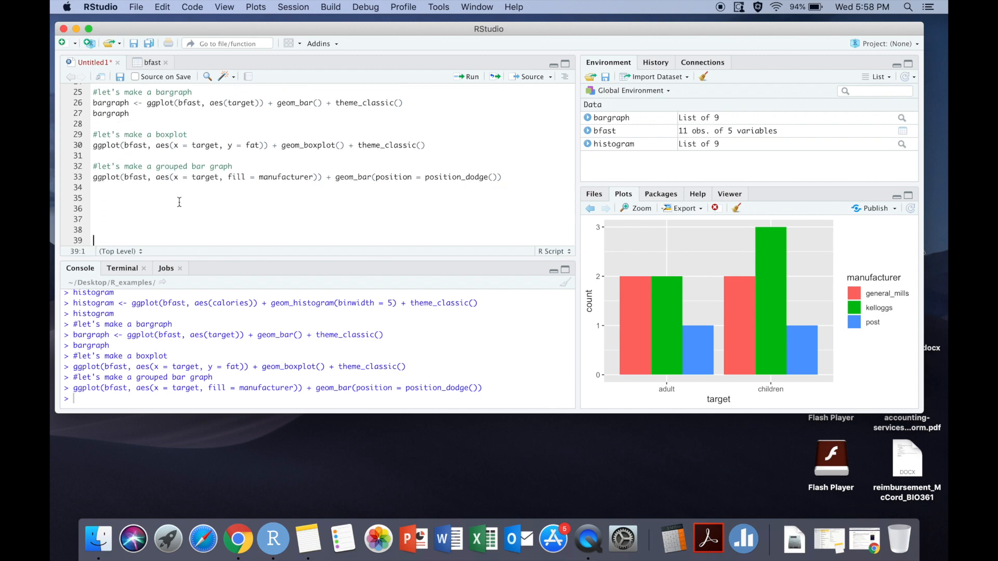
pyautogui.click(178, 202)
pyautogui.write('#lets make a s')
pyautogui.write('trip chart')
# Write ggplot(bfast, aes(x = target, y = manufacturer)) + geom_jitter(width = 1) under the strip chart comment and run it
pyautogui.press('Return')
pyautogui.write('ggplot(')
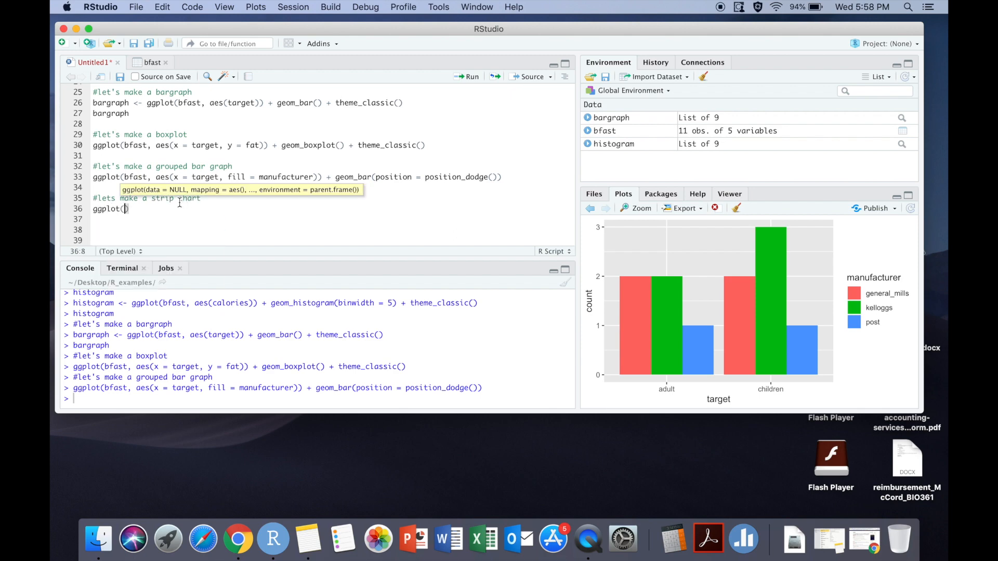
pyautogui.write('bfast, ')
pyautogui.write('aes')
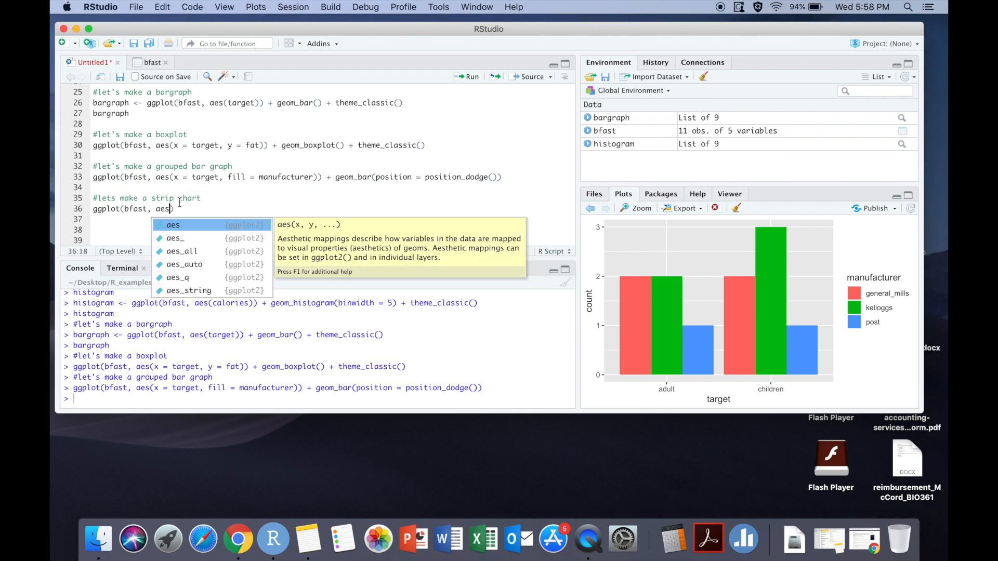
pyautogui.write('(x = ')
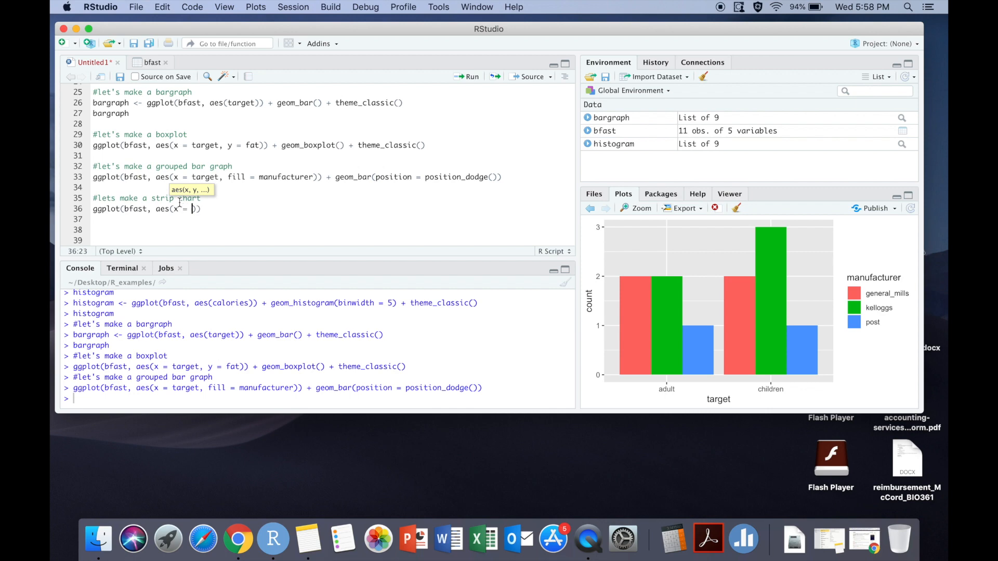
pyautogui.write('target, y')
pyautogui.write(' = manufactu')
pyautogui.write('rer')
pyautogui.press('End')
pyautogui.write('+ ')
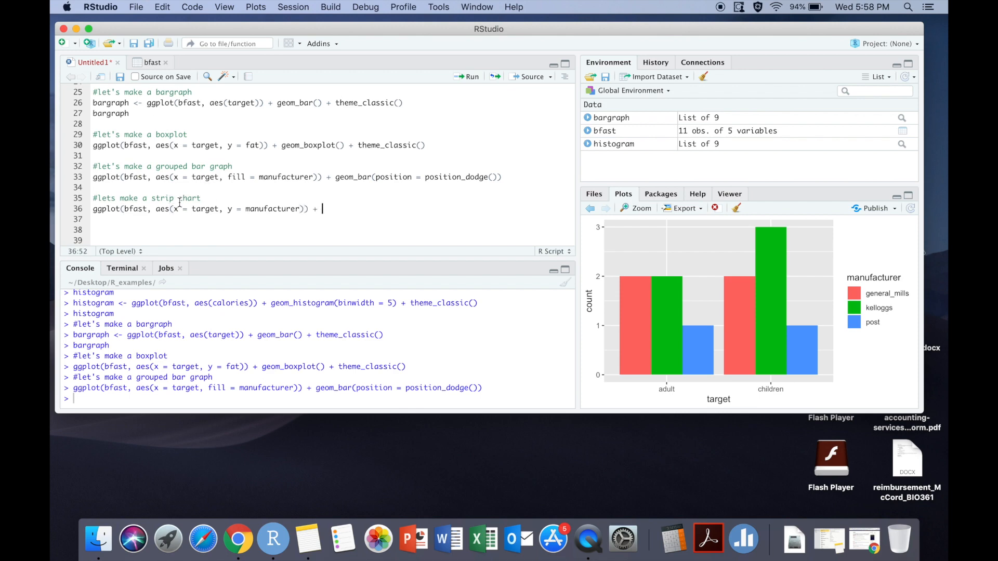
pyautogui.write('geom_jitt')
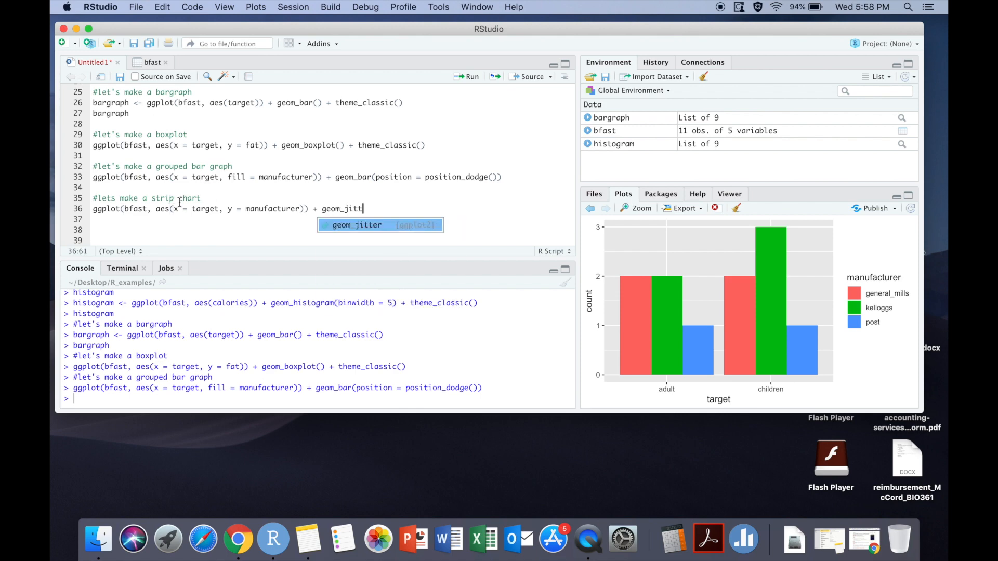
pyautogui.write('er(width ')
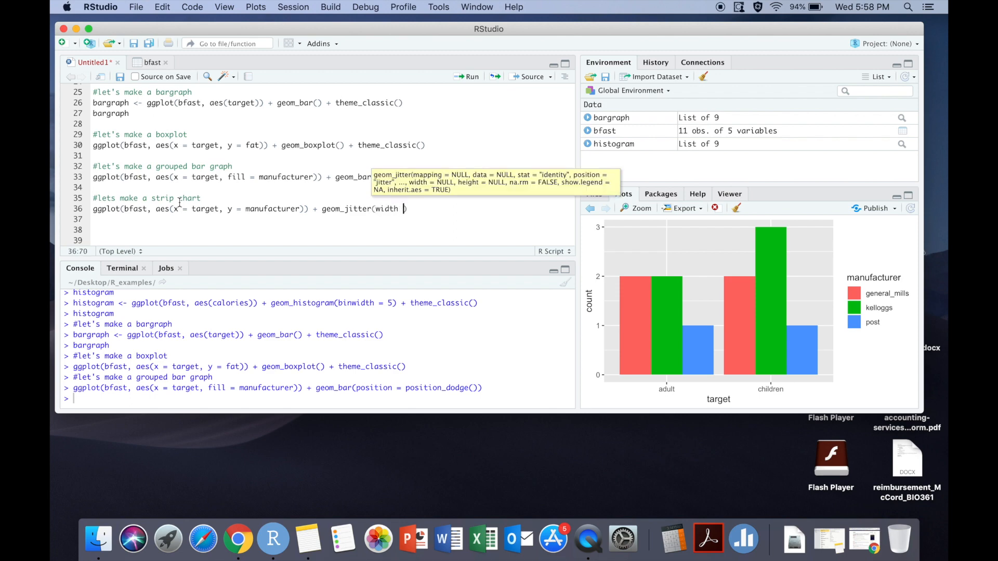
pyautogui.write('= 1')
pyautogui.press('Right')
pyautogui.click(467, 76)
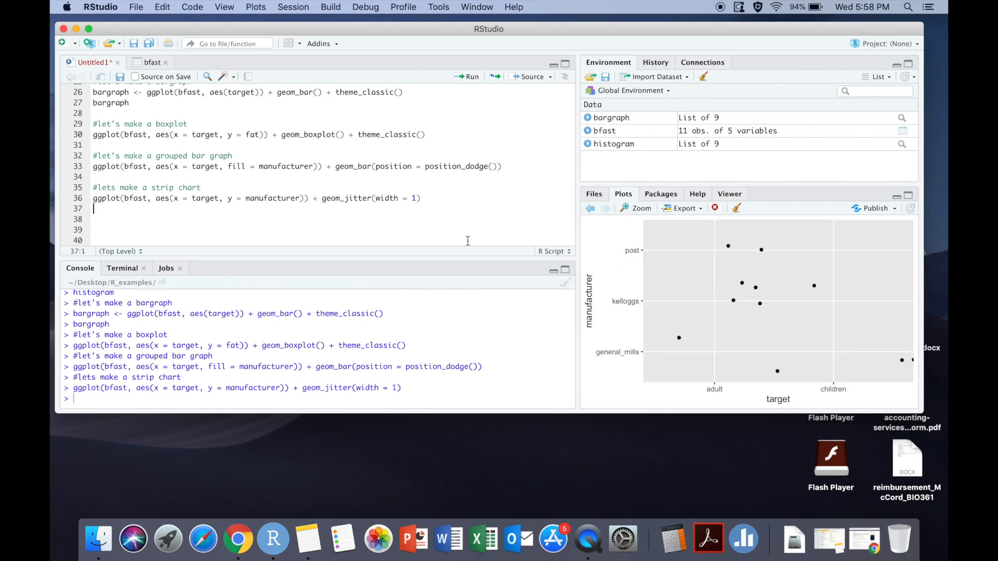
# Rerun the strip chart with jitter width .5, then add + theme_classic() and redraw it
pyautogui.click(417, 199)
pyautogui.press('BackSpace')
pyautogui.write('.5')
pyautogui.click(468, 76)
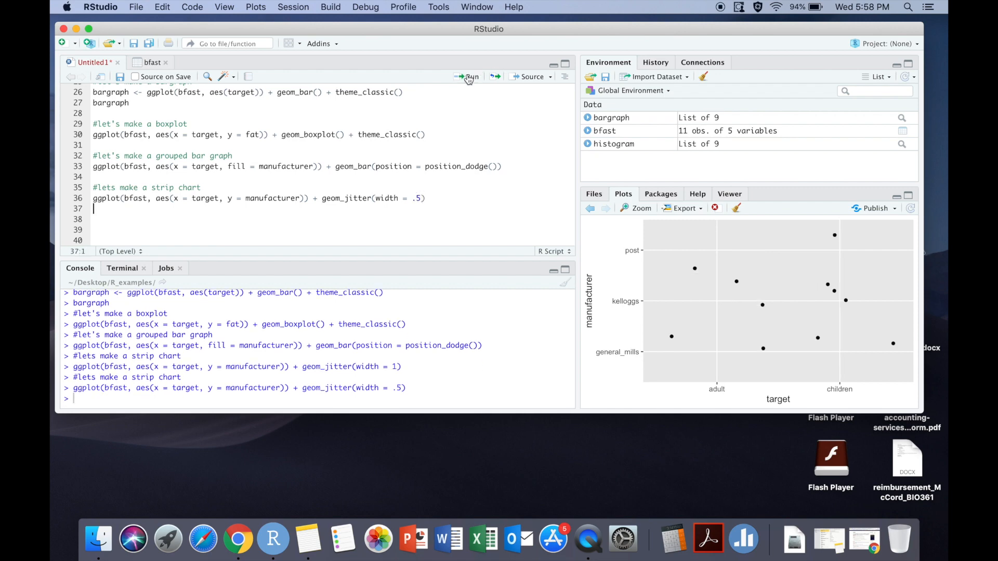
pyautogui.click(454, 198)
pyautogui.write('+ theme_')
pyautogui.write('classic()')
pyautogui.click(472, 77)
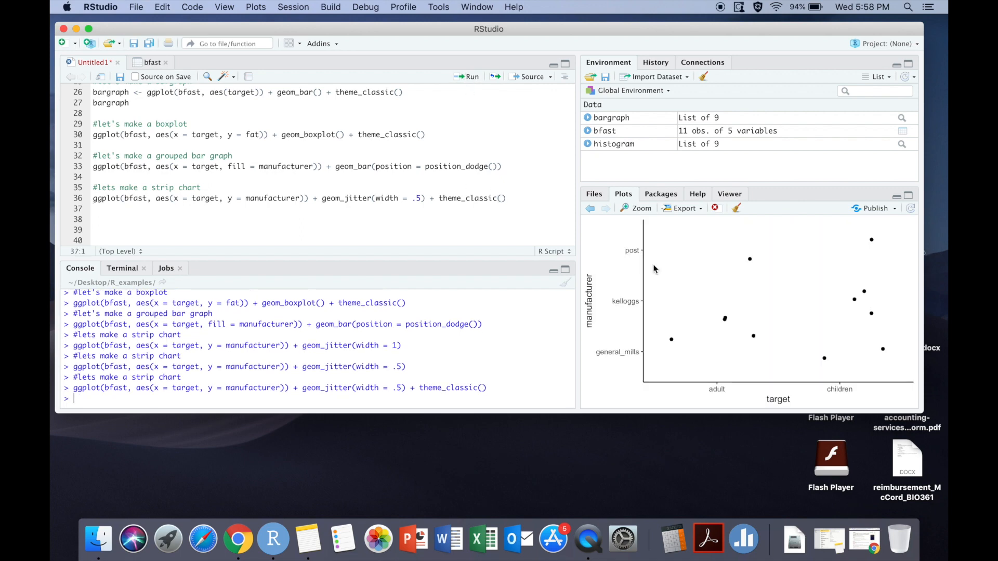
# Narrow the jitter width to .25 and then .1, redrawing the strip chart each time
pyautogui.click(417, 200)
pyautogui.write('2')
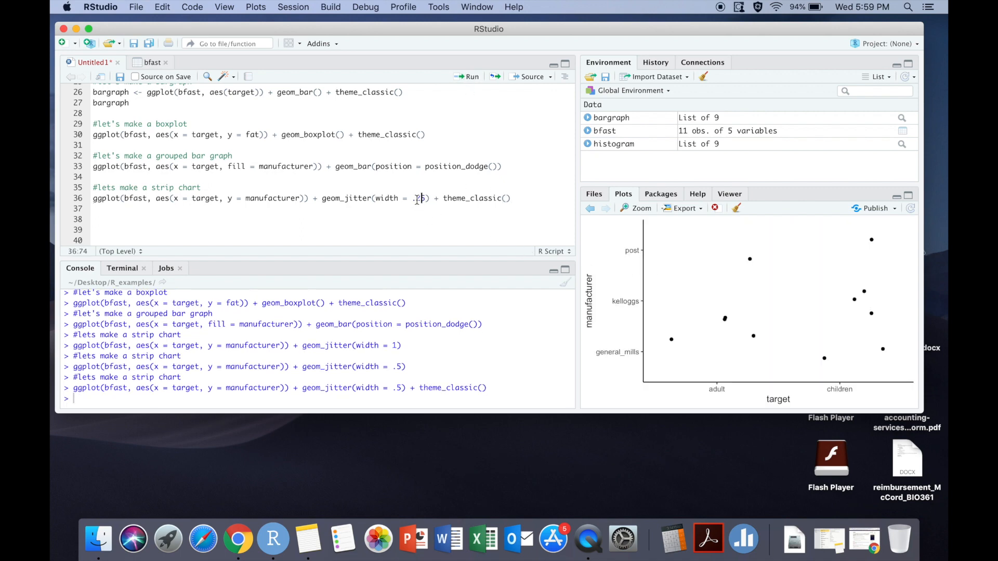
pyautogui.click(472, 76)
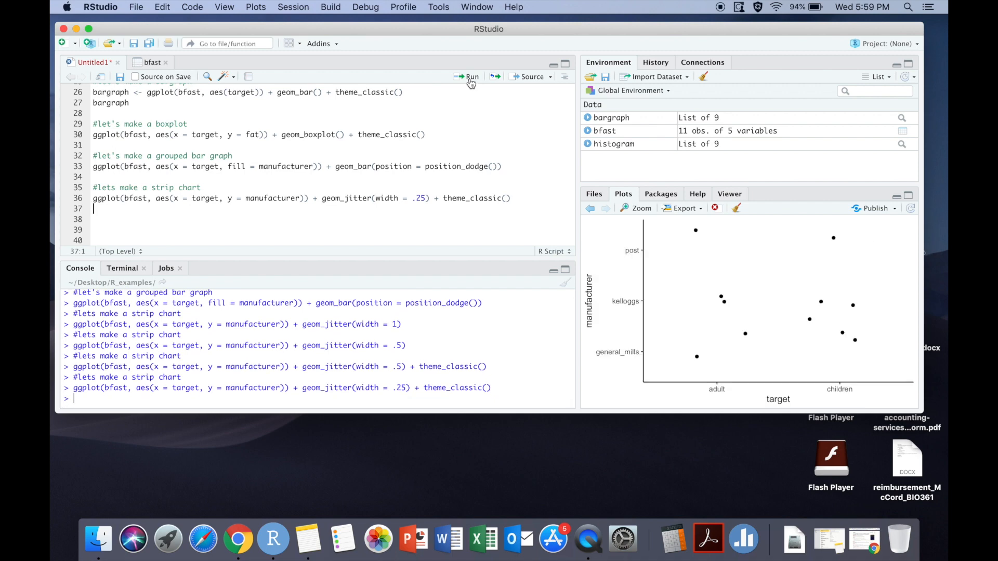
pyautogui.click(428, 198)
pyautogui.press('BackSpace')
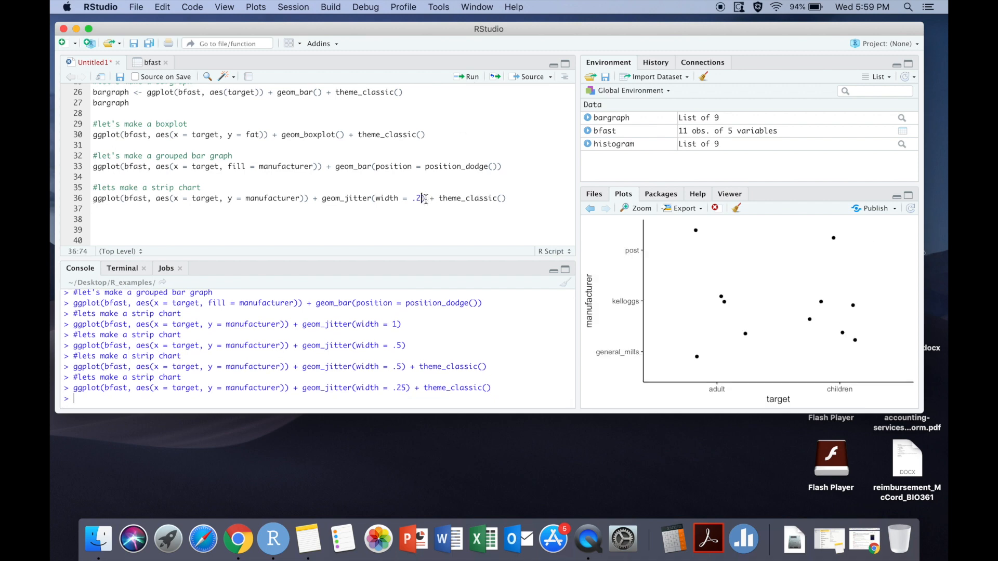
pyautogui.write('1')
pyautogui.click(472, 76)
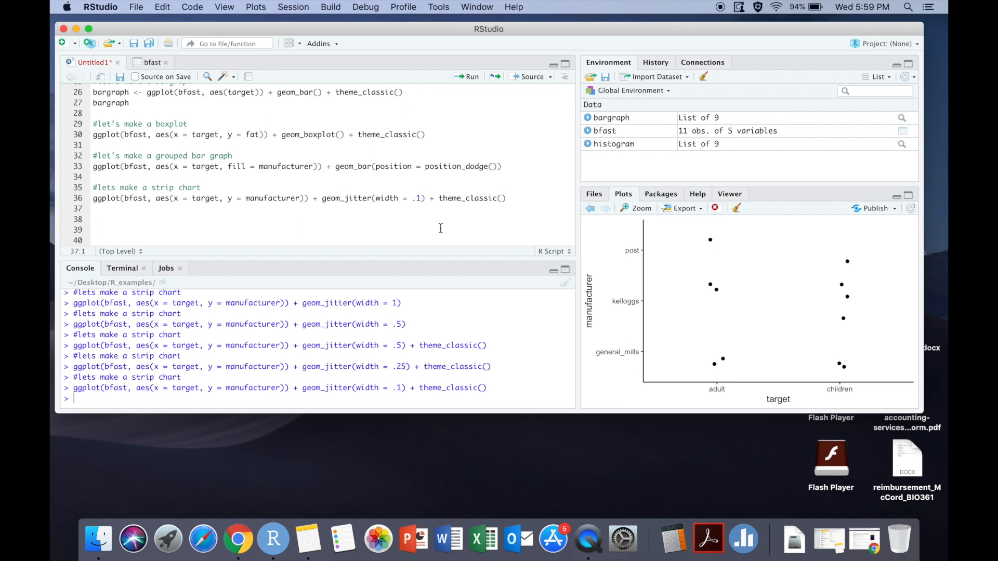
pyautogui.write("#let's calculate ")
pyautogui.write('some descriptive')
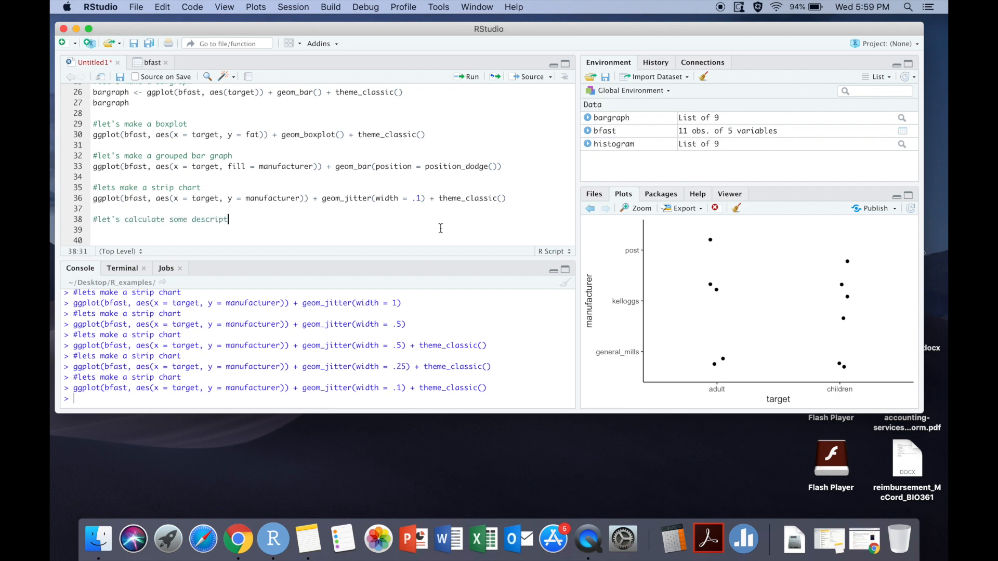